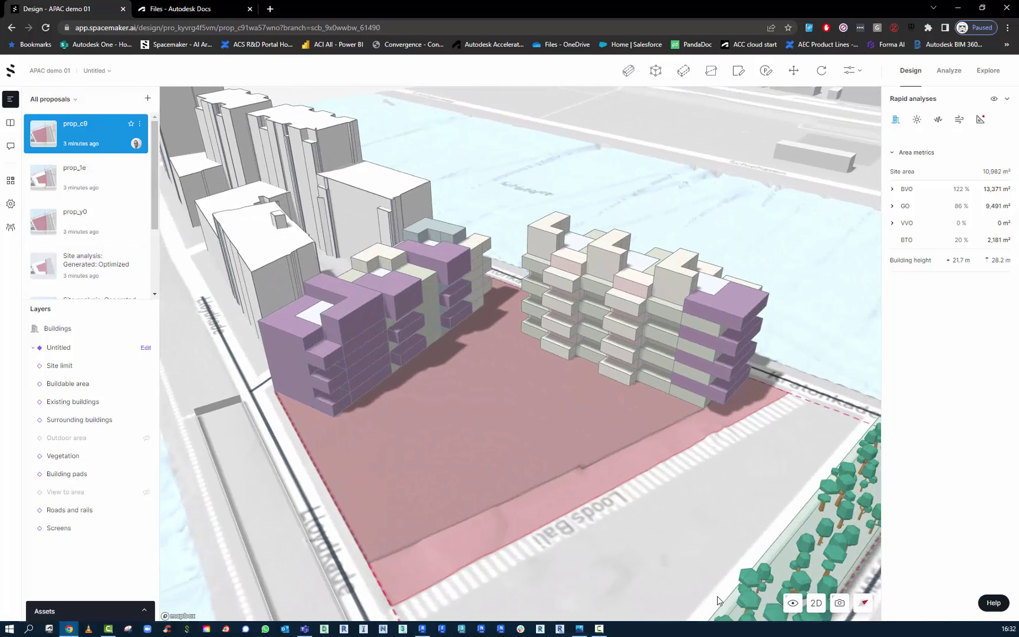
# Preview the proposal in plan and 3D, colouring buildings by function, then by unit size.
pyautogui.click(816, 603)
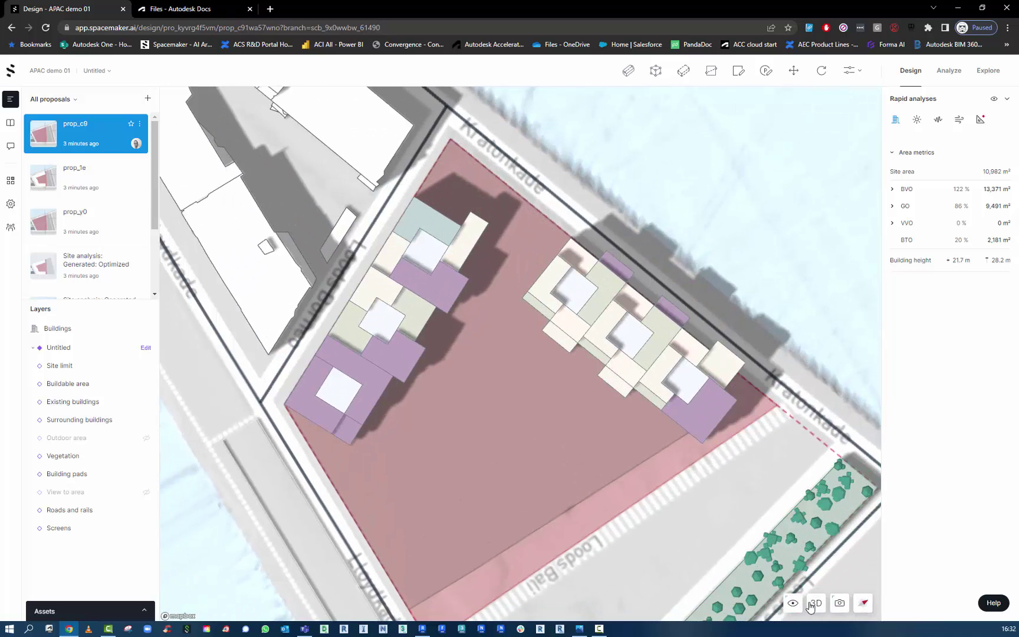
pyautogui.click(813, 603)
pyautogui.click(794, 604)
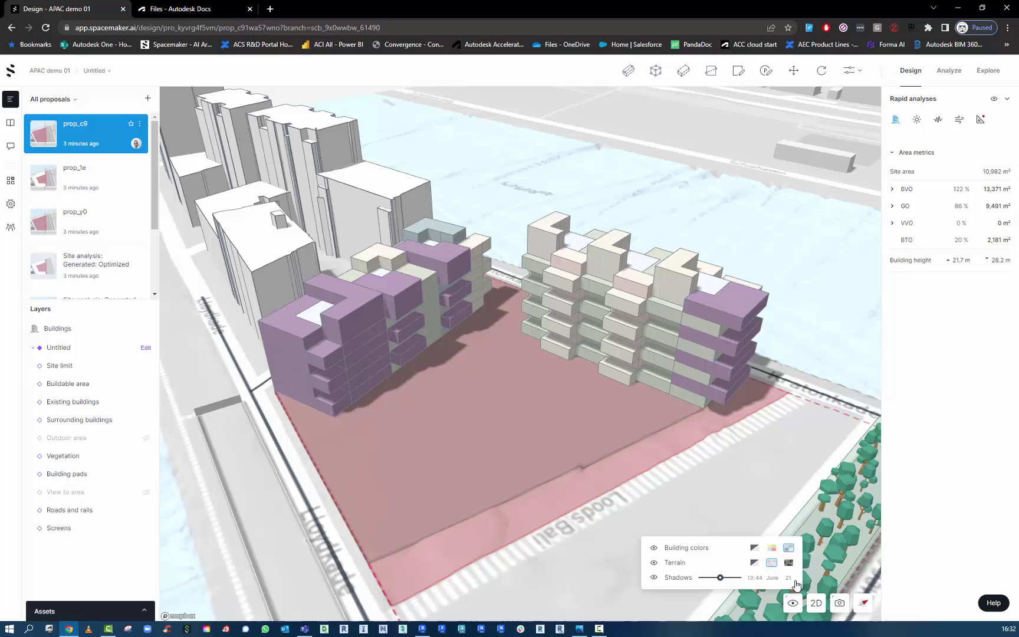
pyautogui.click(773, 547)
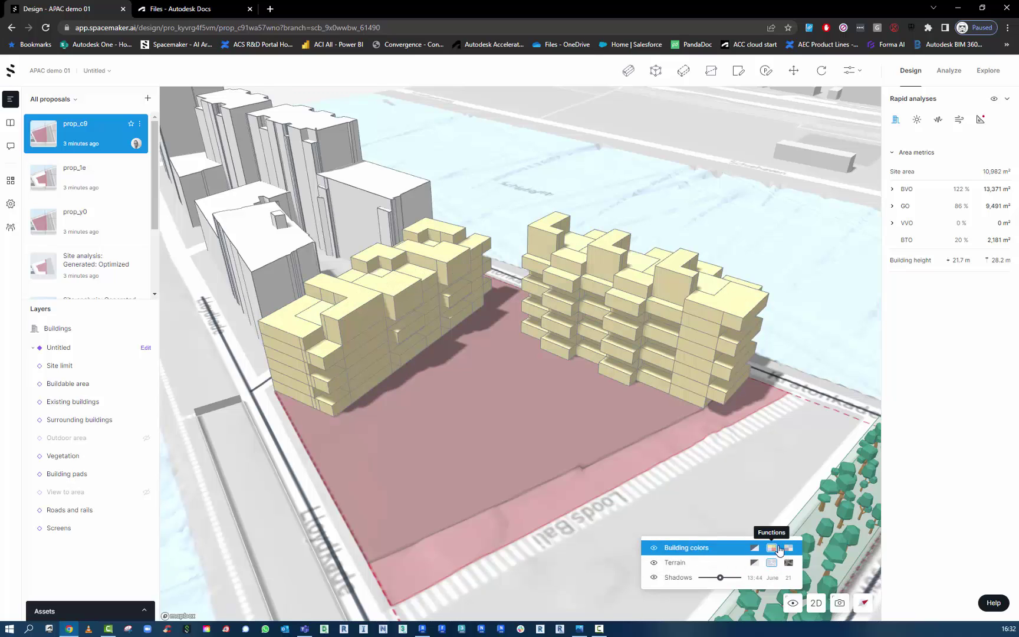
pyautogui.click(788, 548)
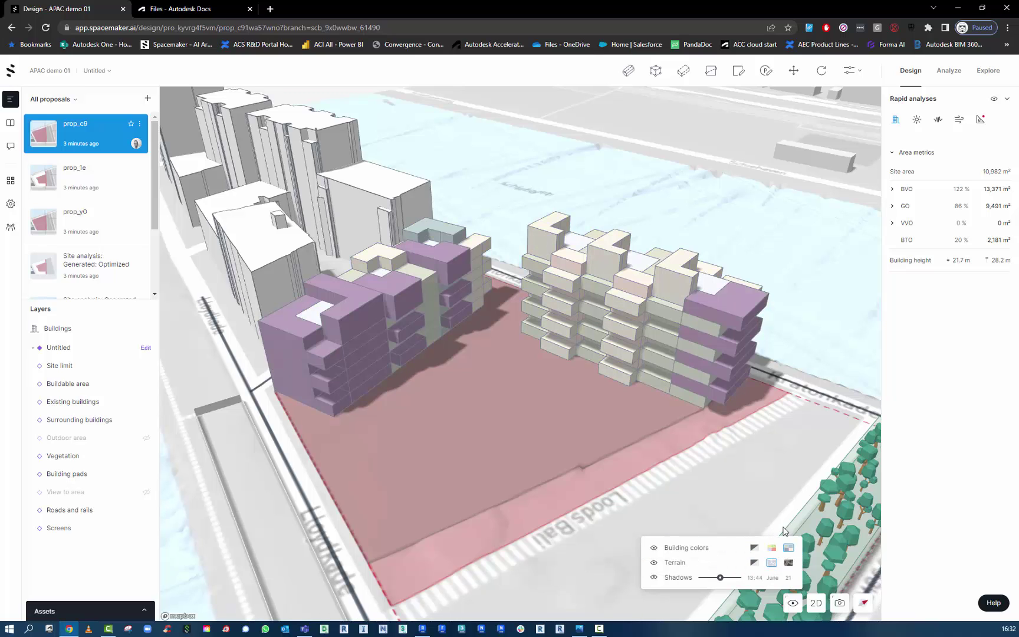
pyautogui.click(758, 464)
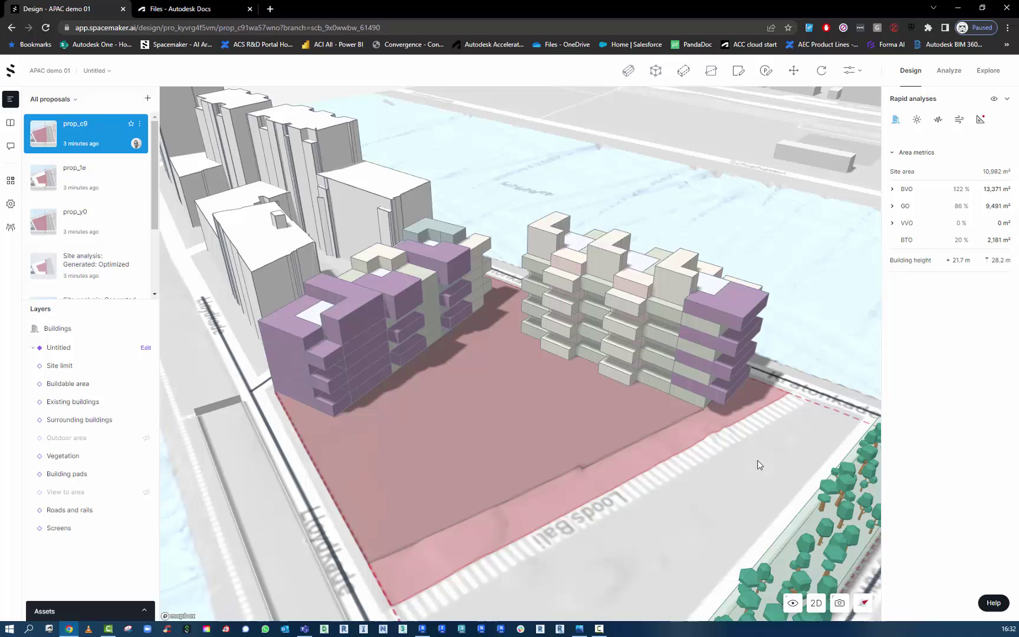
# Send proposal prop_c9 to Revit from its card's Revit menu.
pyautogui.click(139, 125)
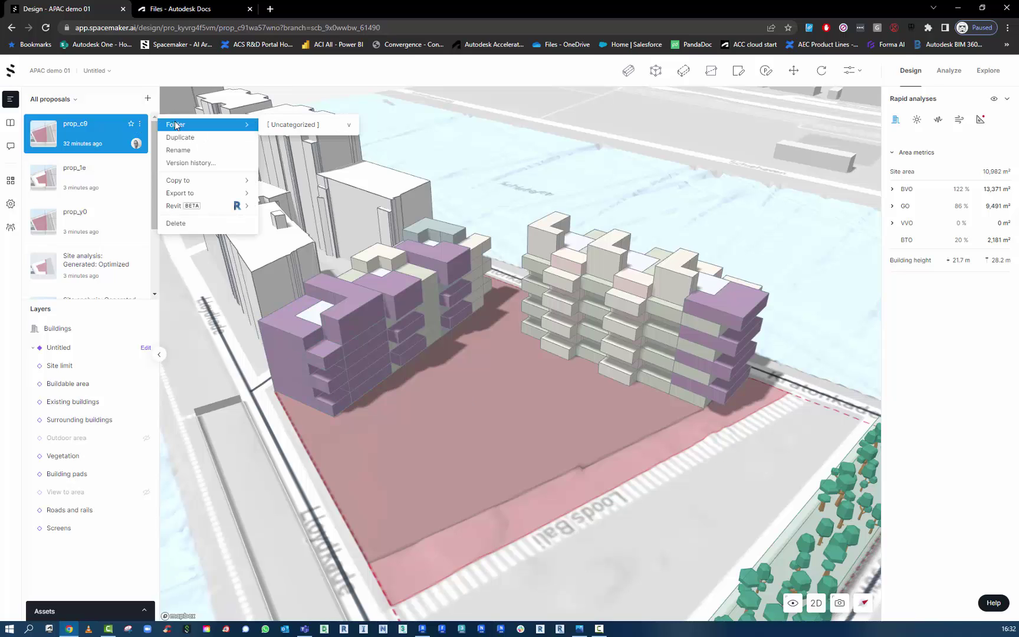
pyautogui.moveTo(185, 207)
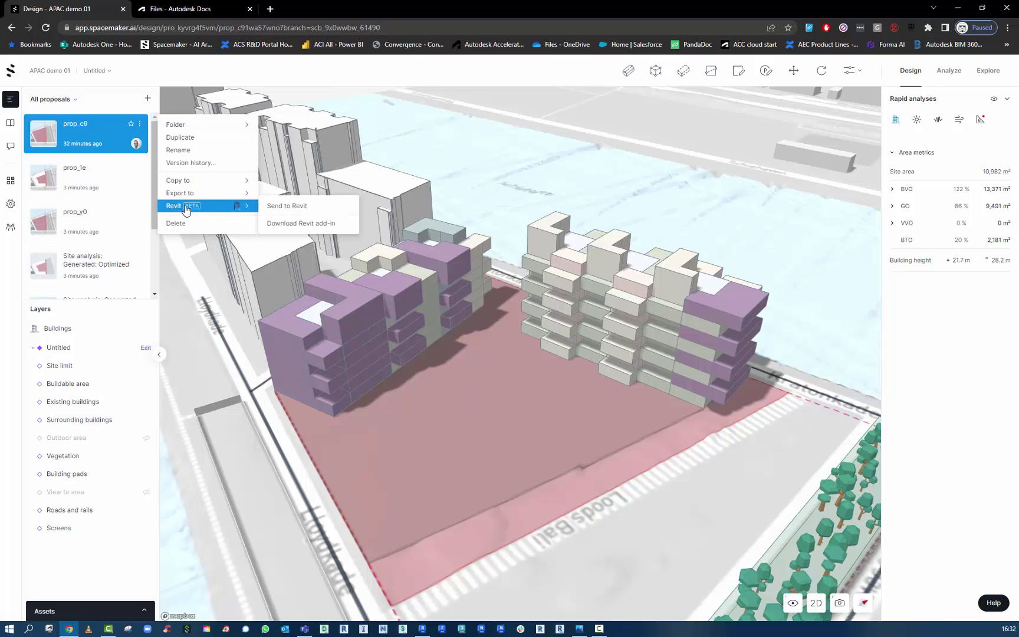
pyautogui.click(283, 207)
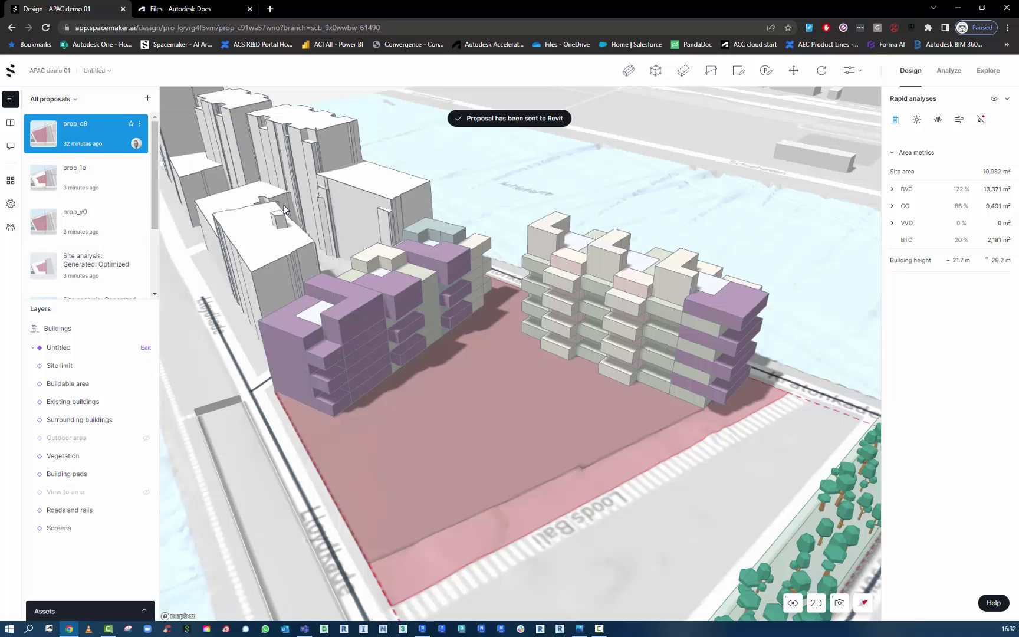
# Bring the Revit Project3 window forward, maximize it, and show the Spacemaker tools.
pyautogui.moveTo(431, 632)
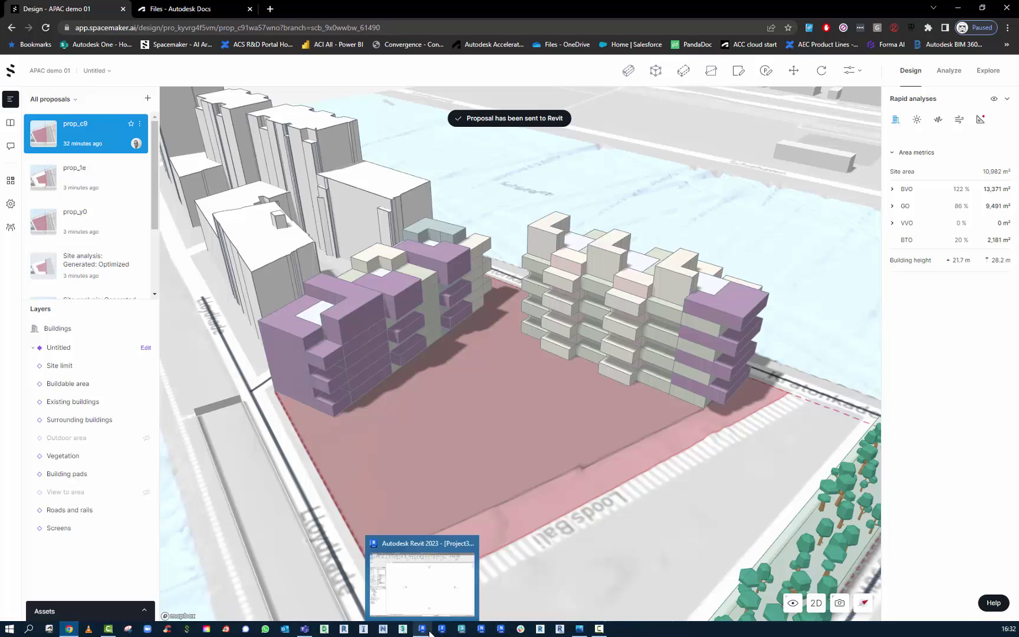
pyautogui.click(417, 592)
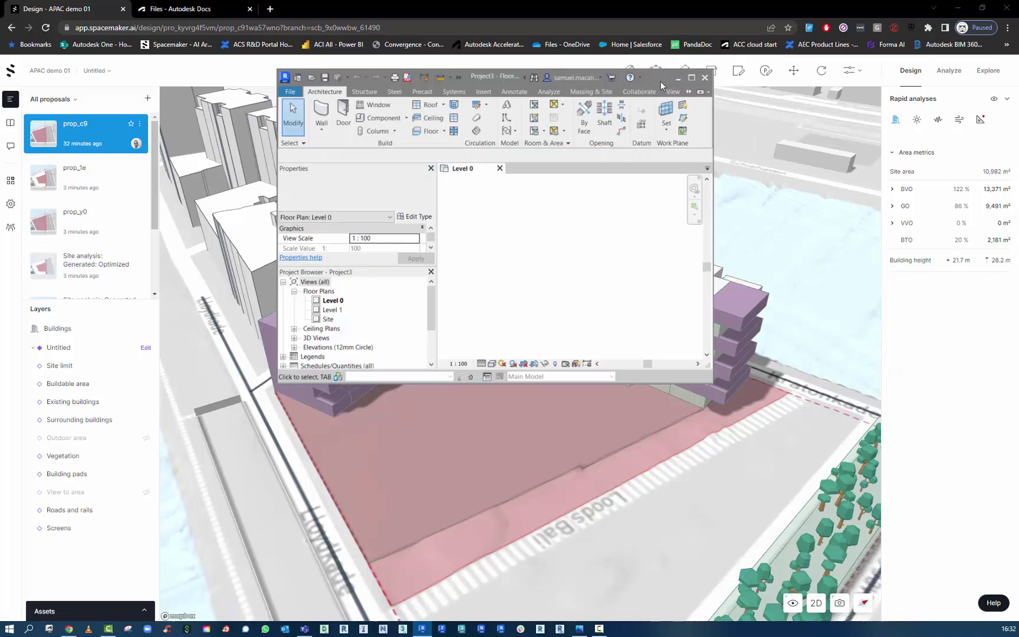
pyautogui.click(691, 79)
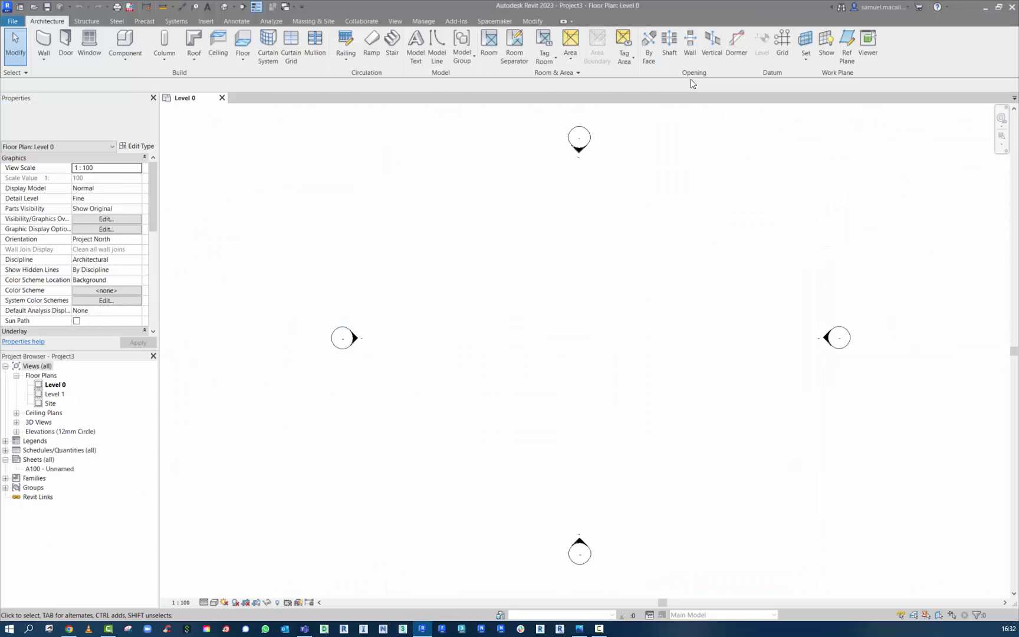
pyautogui.click(495, 21)
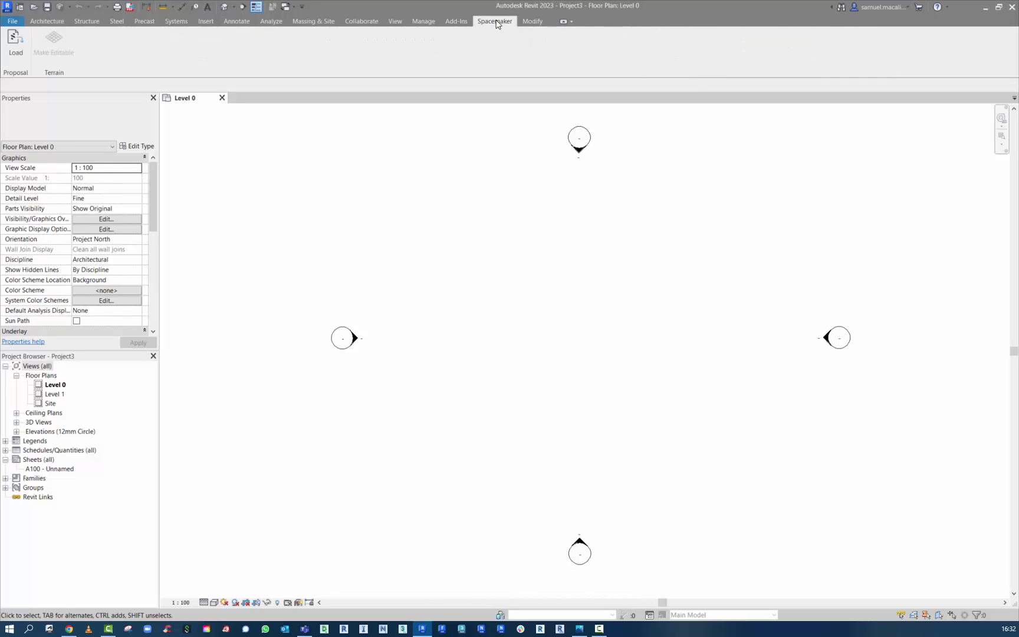
# Load the proposal with surrounding buildings, terrain, site limits and building limits included.
pyautogui.click(15, 41)
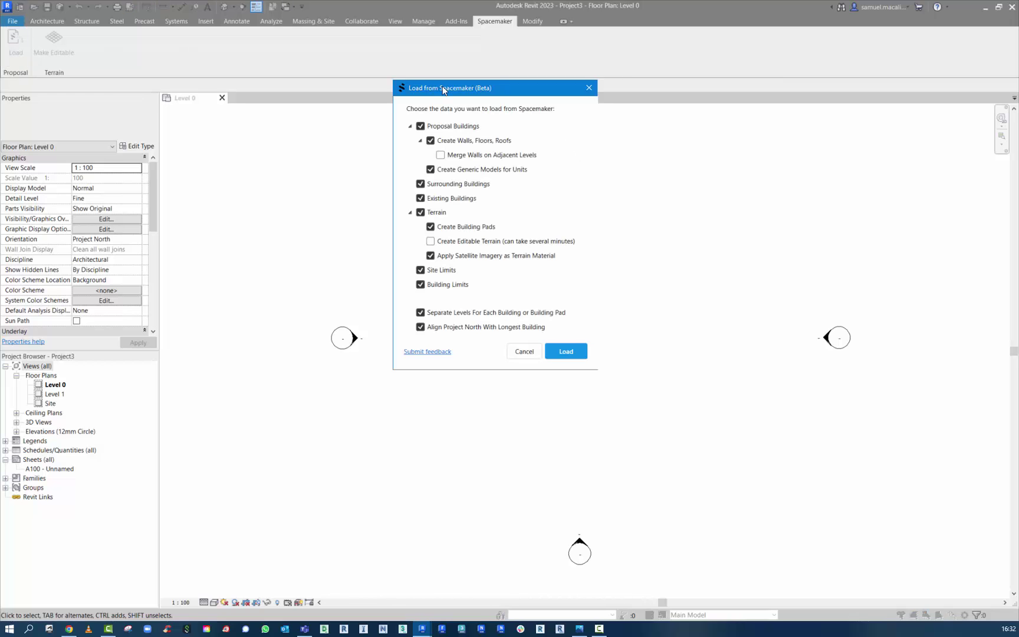
pyautogui.moveTo(442, 90); pyautogui.dragTo(403, 137)
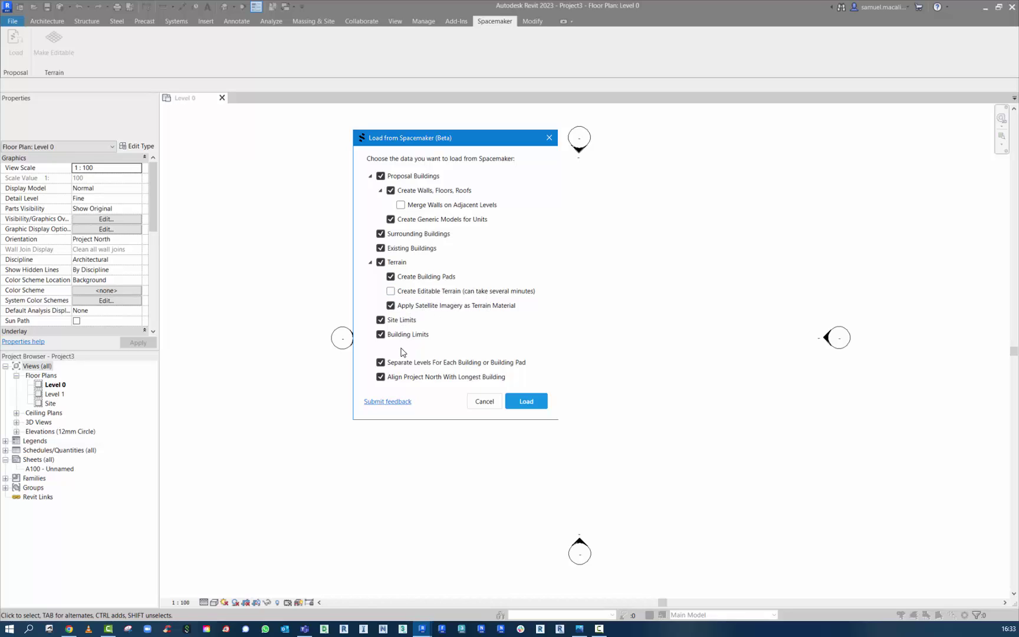
pyautogui.click(528, 403)
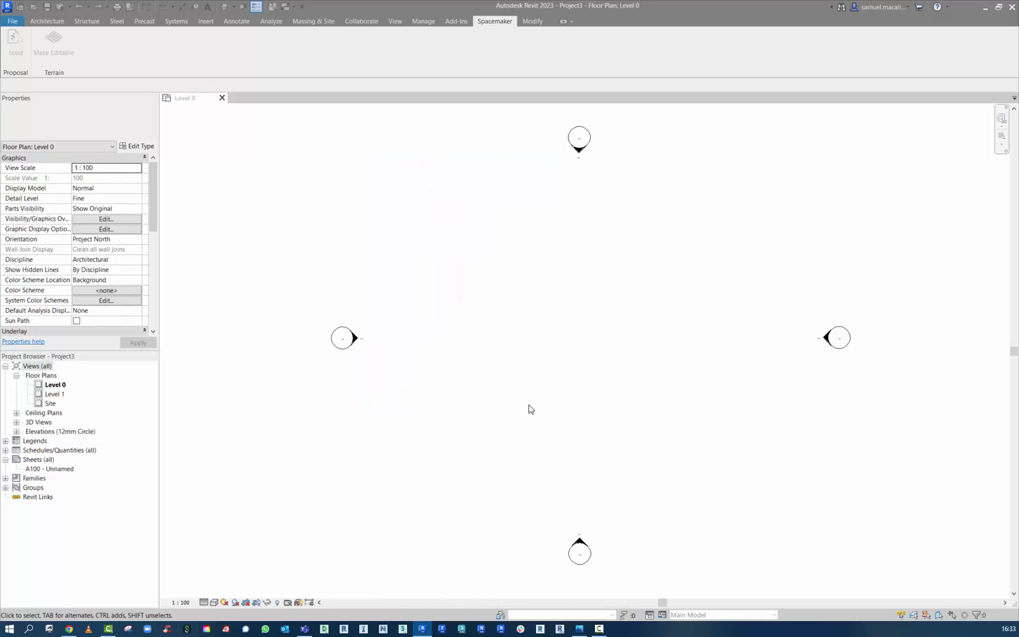
pyautogui.click(599, 628)
# Review the sync warnings and dismiss the Warnings list.
pyautogui.click(636, 602)
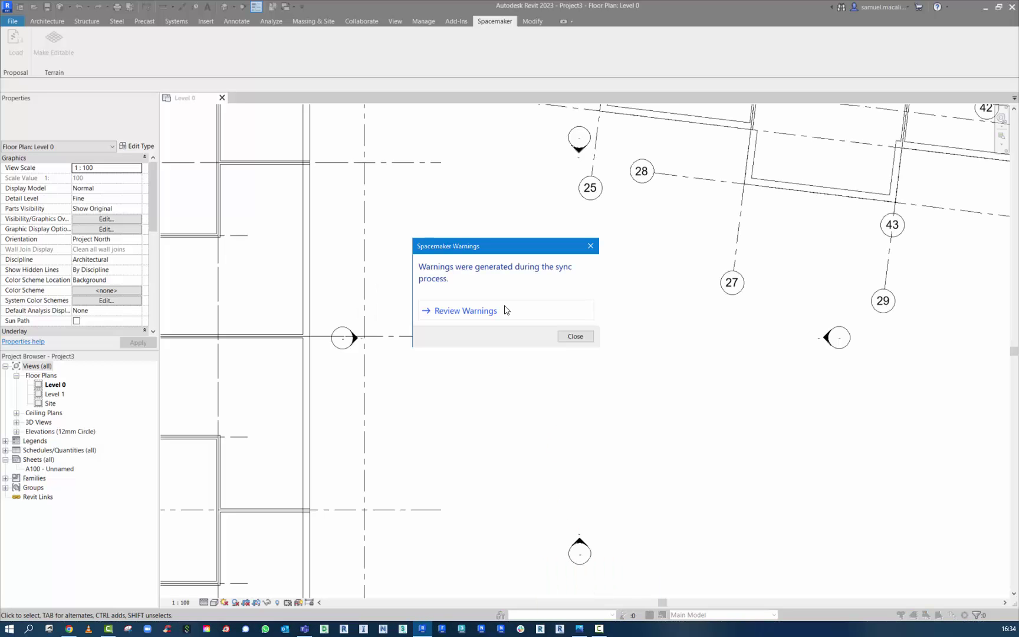
pyautogui.click(428, 313)
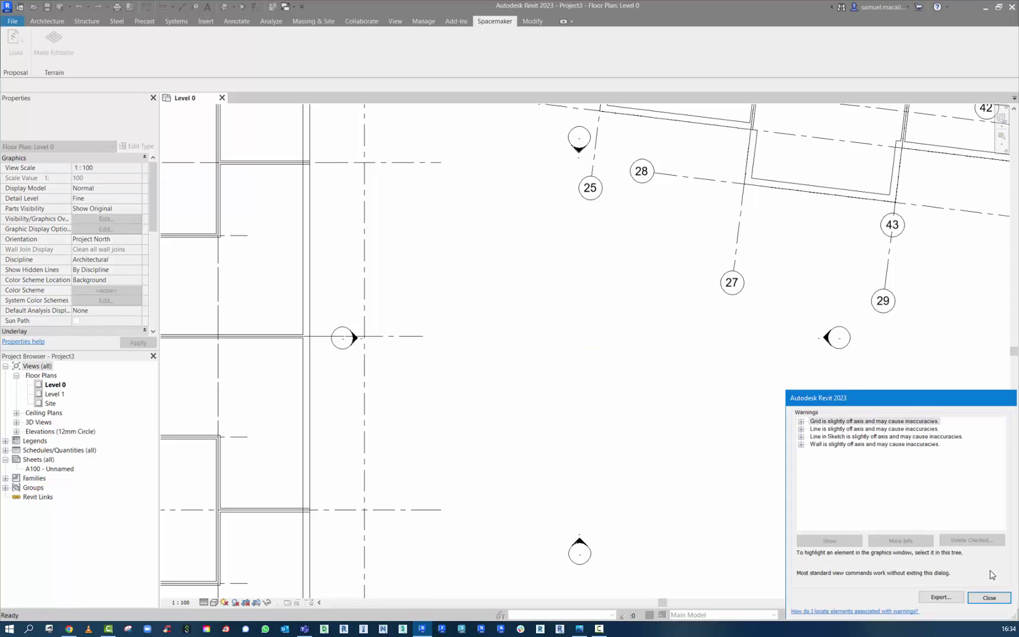
pyautogui.click(989, 597)
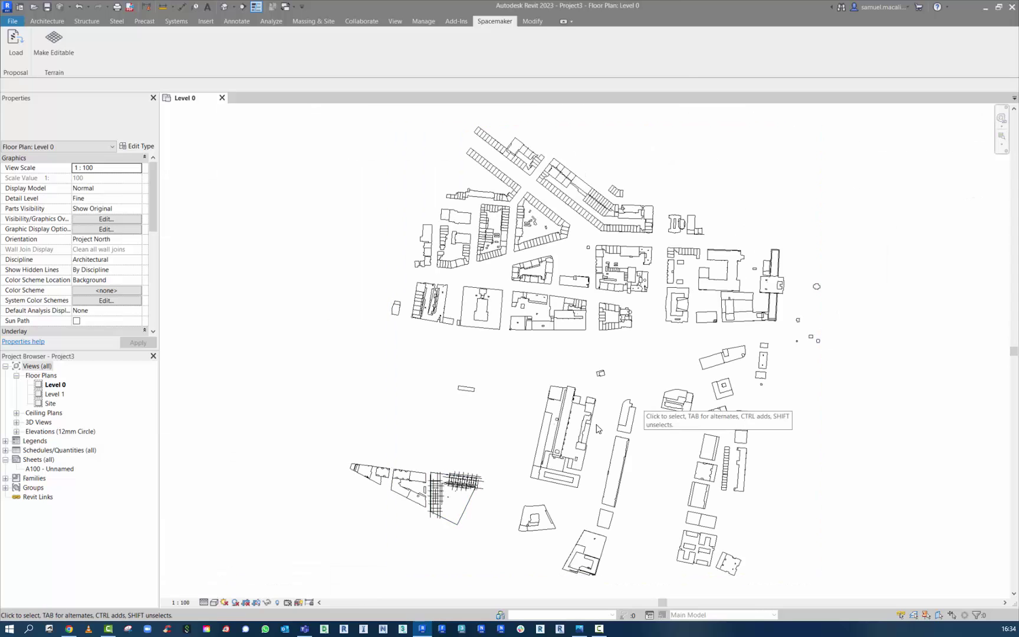
# Zoom the Level 0 plan in on the two proposal blocks within the site boundary.
pyautogui.scroll(3, 505, 457)
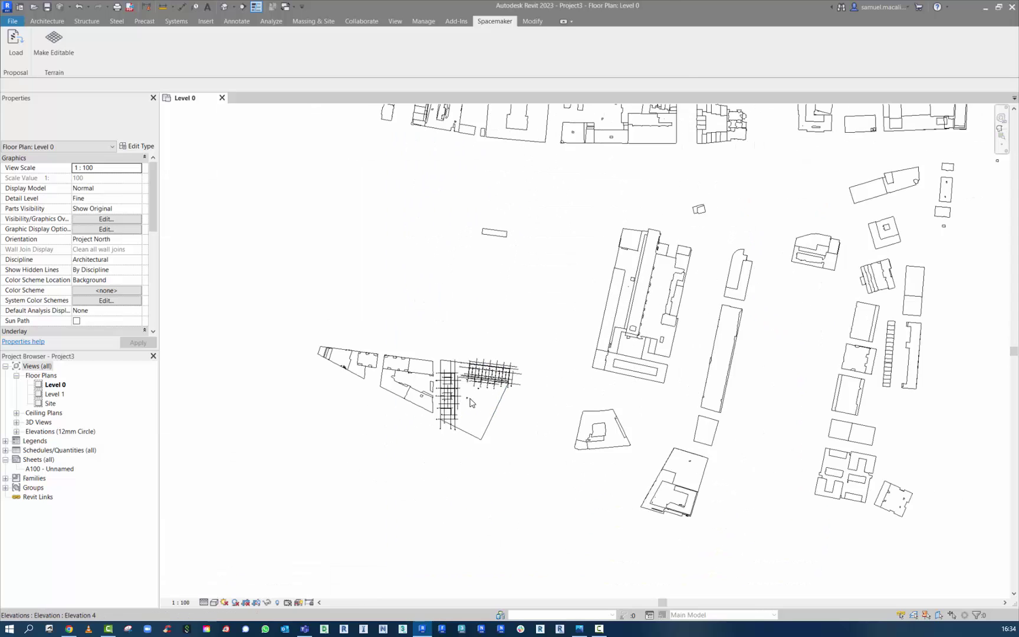
pyautogui.scroll(5, 469, 402)
pyautogui.moveTo(471, 402); pyautogui.dragTo(519, 398, button='middle')
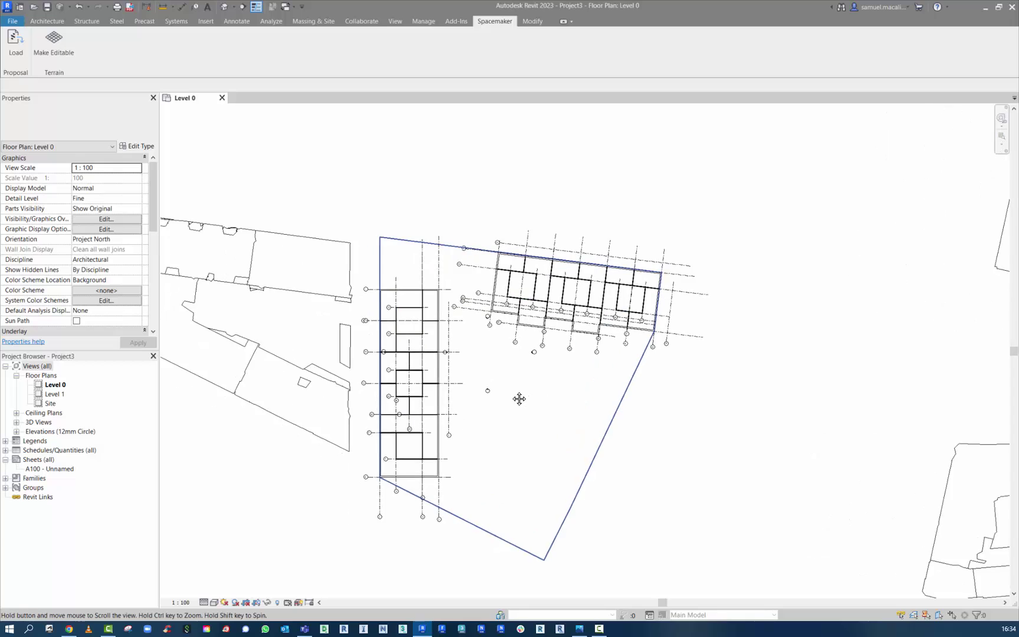
pyautogui.scroll(1, 518, 395)
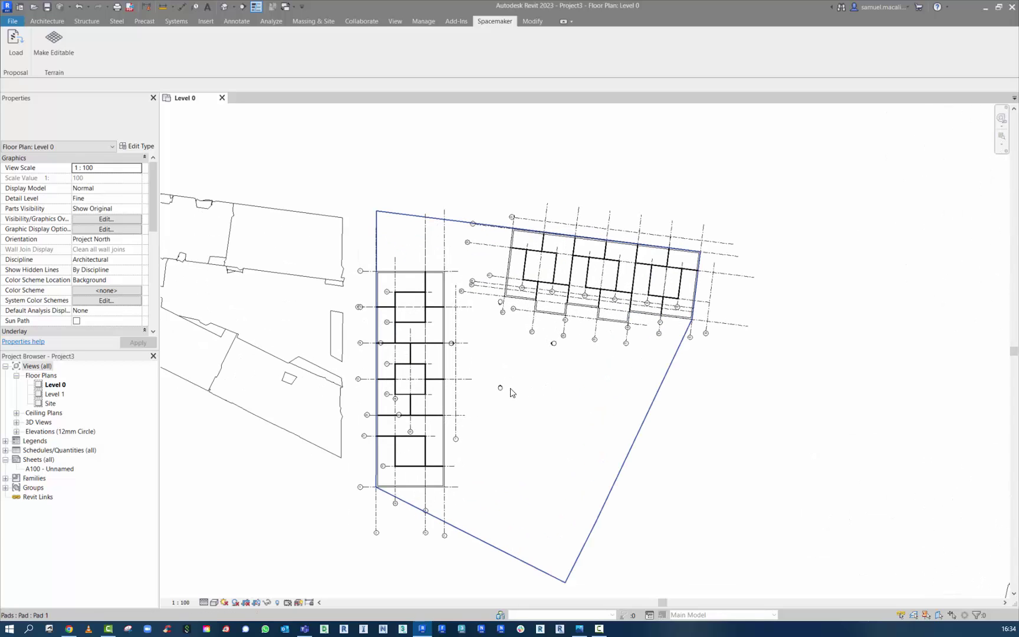
pyautogui.click(393, 22)
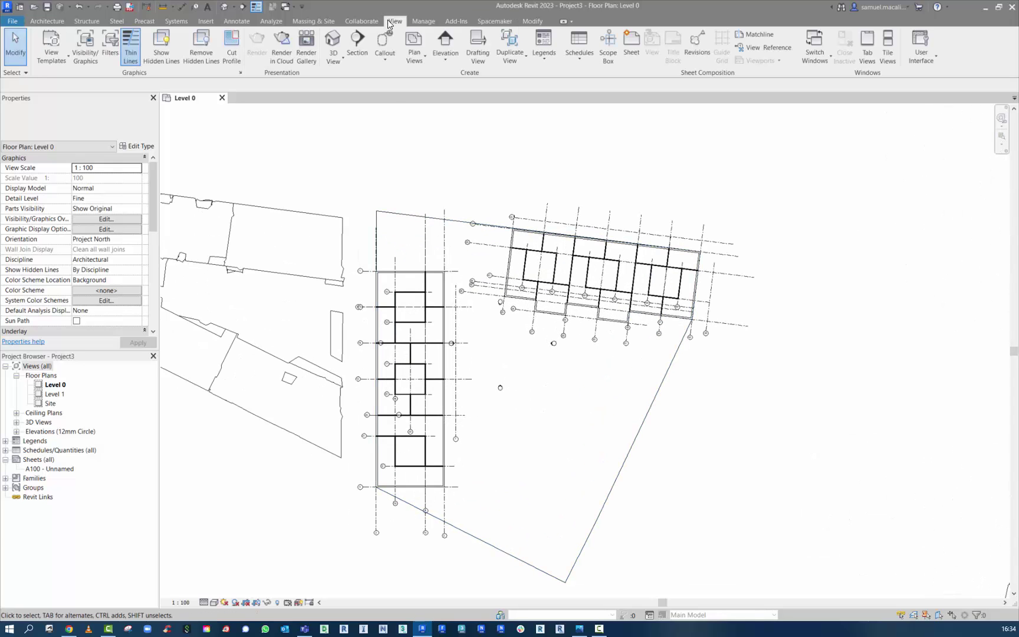
# Create floor plans for all Building 1 and Building 2 levels plus Pads Level 1.
pyautogui.click(420, 59)
pyautogui.click(421, 77)
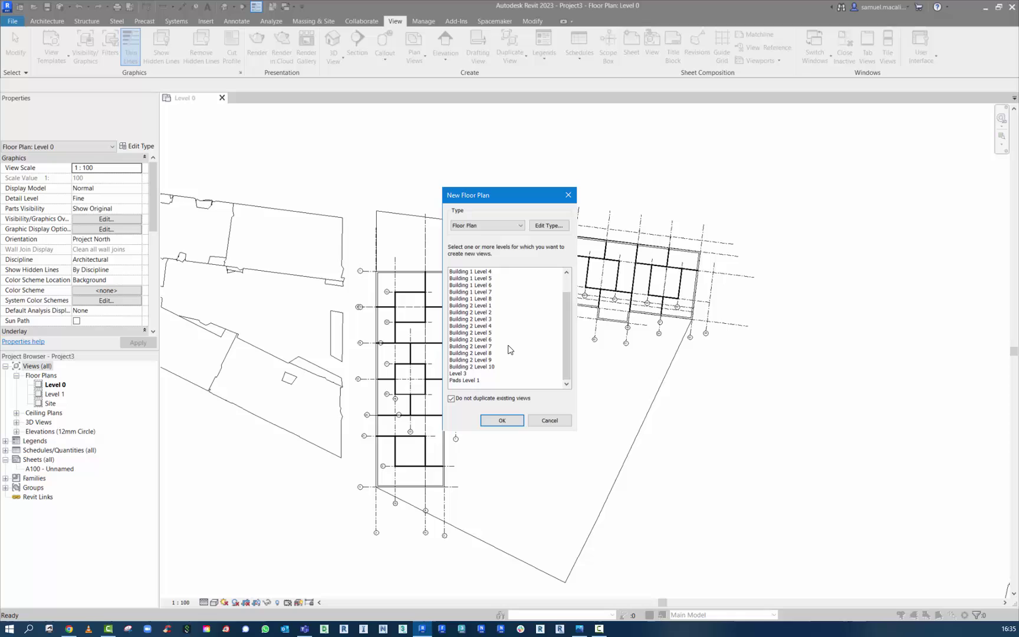
pyautogui.scroll(-1, 504, 370)
pyautogui.keyDown('shift'); pyautogui.click(465, 380); pyautogui.keyUp('shift')
pyautogui.click(499, 420)
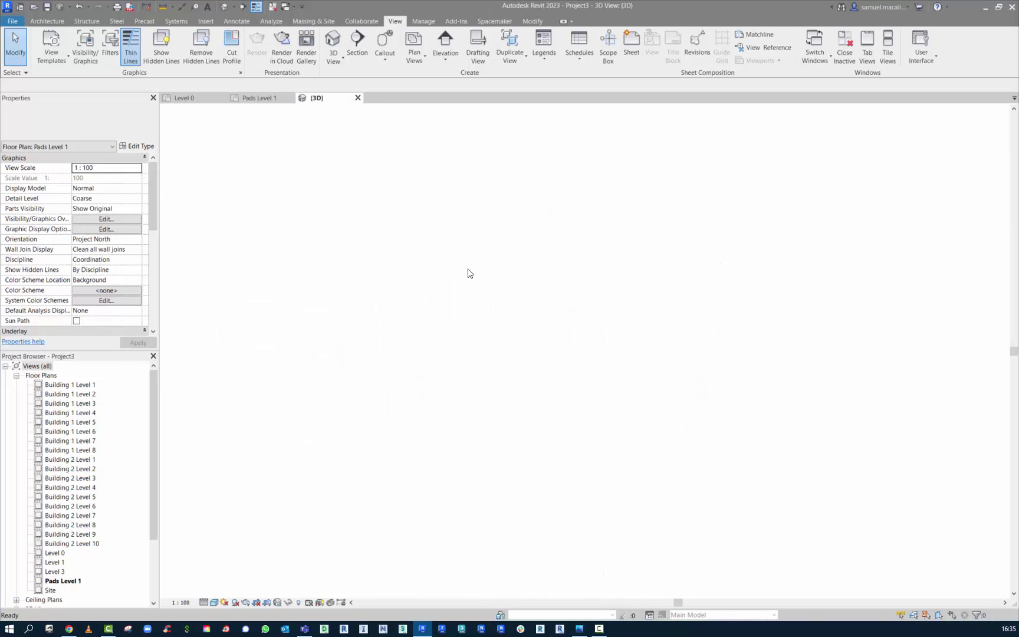
# Show the 3D view in Realistic style, orbit around the site, then open the Site plan.
pyautogui.click(223, 602)
pyautogui.click(247, 584)
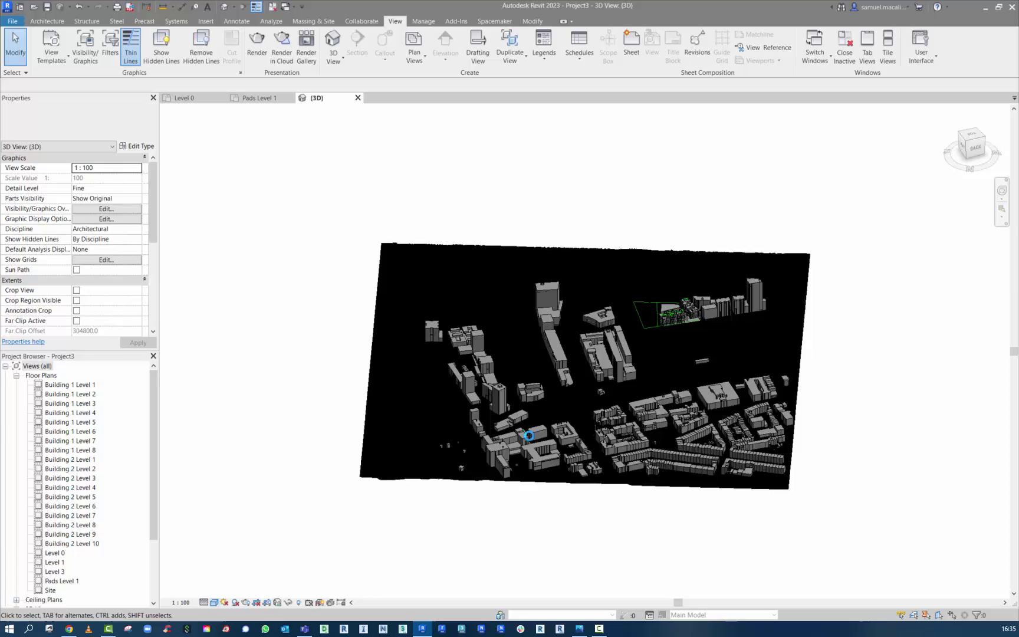
pyautogui.keyDown('shift'); pyautogui.moveTo(529, 435); pyautogui.dragTo(943, 434, button='middle'); pyautogui.keyUp('shift')
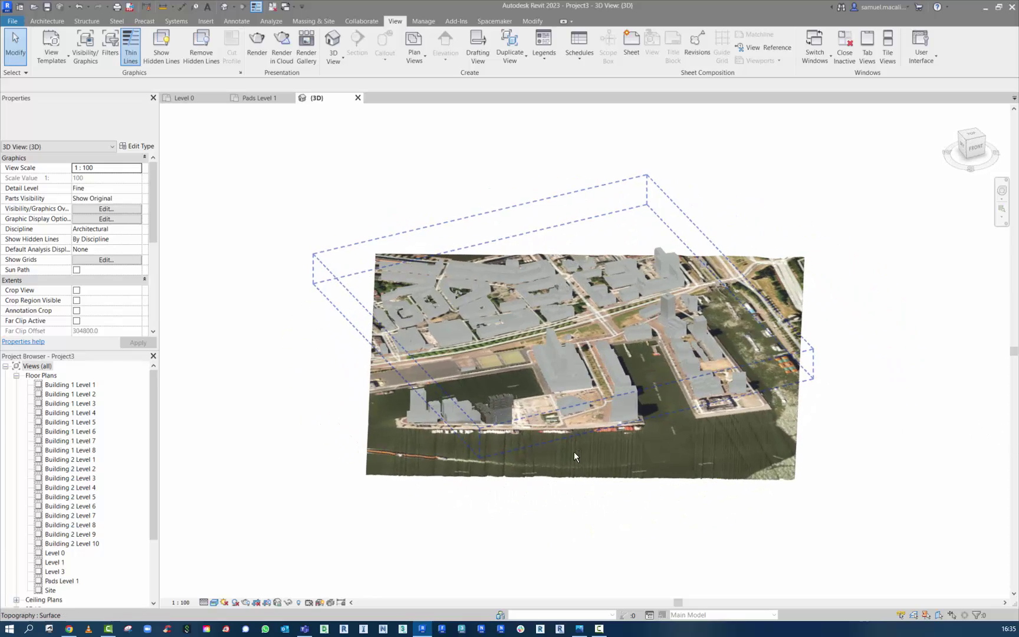
pyautogui.scroll(5, 490, 406)
pyautogui.scroll(6, 505, 401)
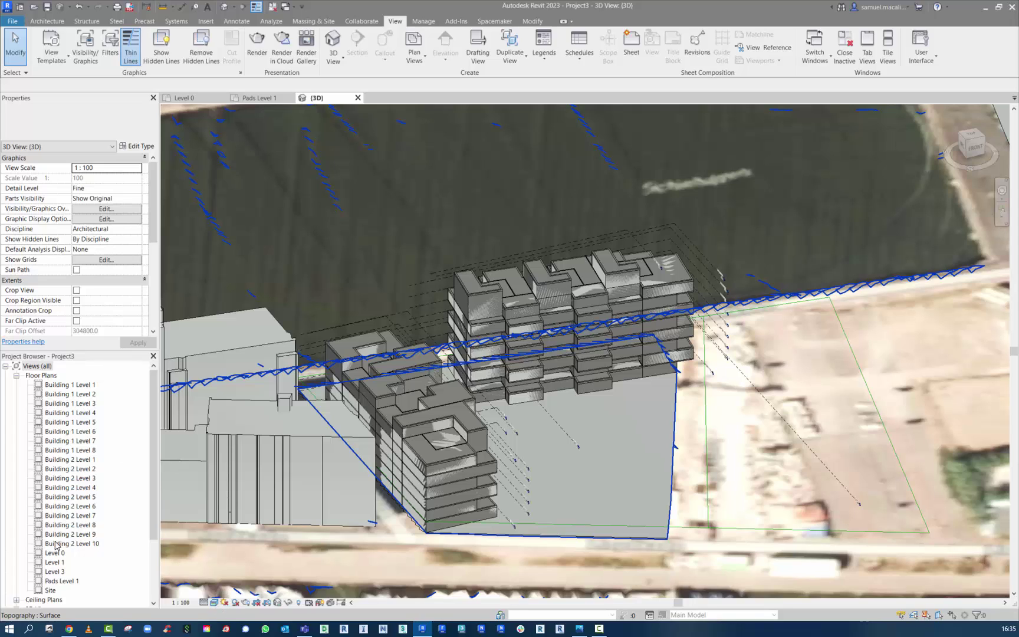
pyautogui.doubleClick(49, 590)
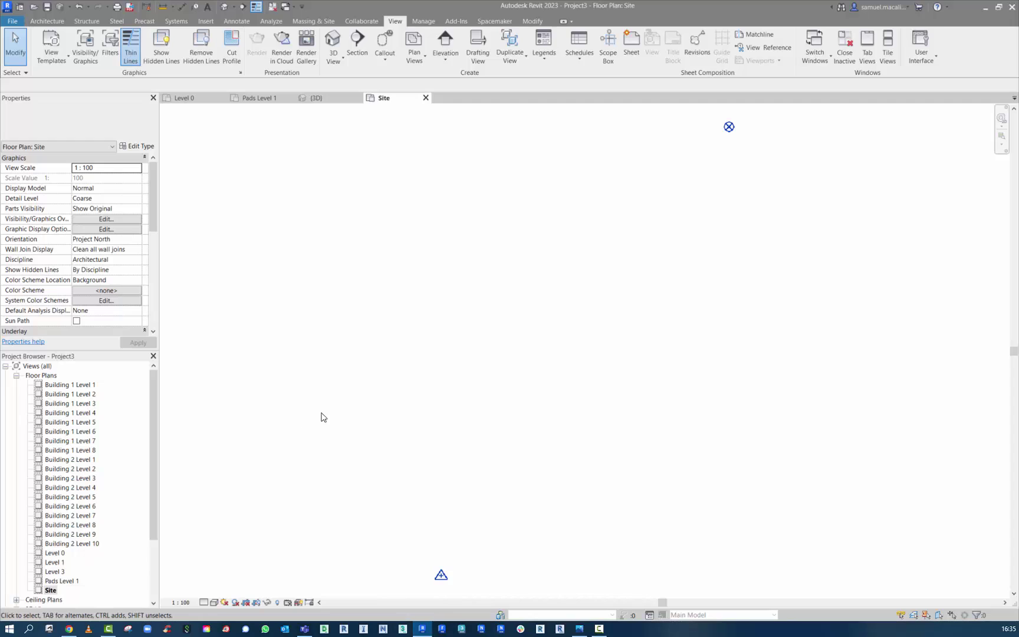
pyautogui.click(441, 575)
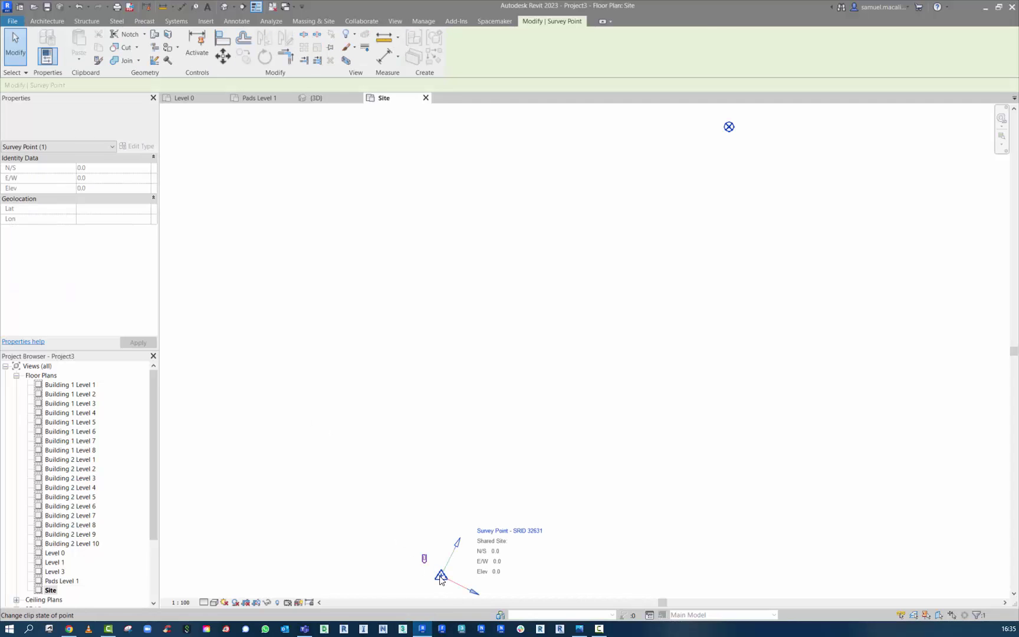
pyautogui.click(429, 491)
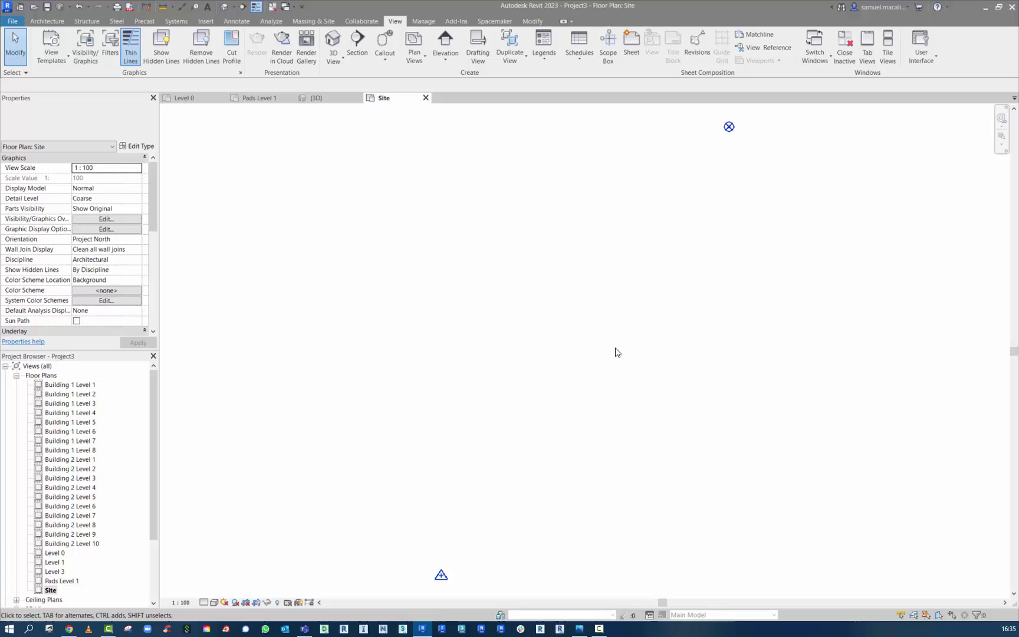
pyautogui.click(729, 127)
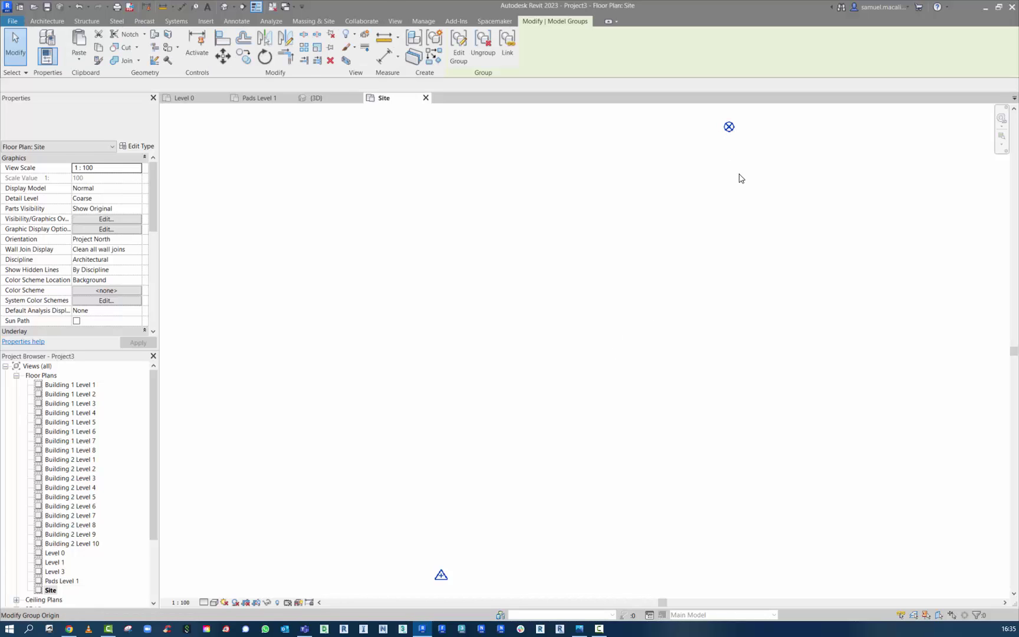
pyautogui.rightClick(742, 136)
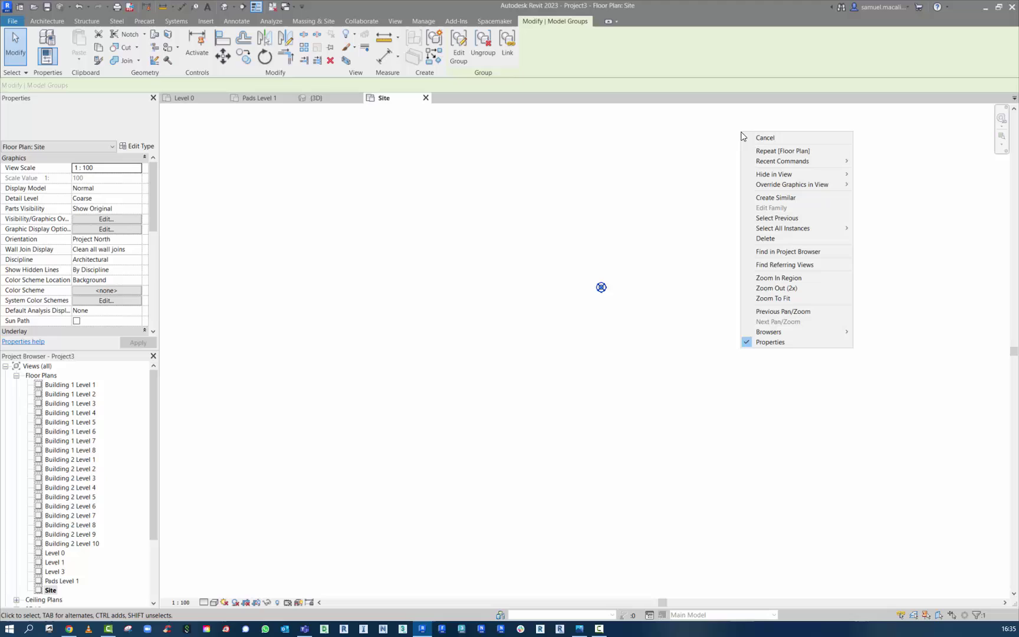
# Zoom the Site plan into the proposal pads and clear the model group selection.
pyautogui.click(784, 278)
pyautogui.moveTo(590, 280); pyautogui.dragTo(604, 289)
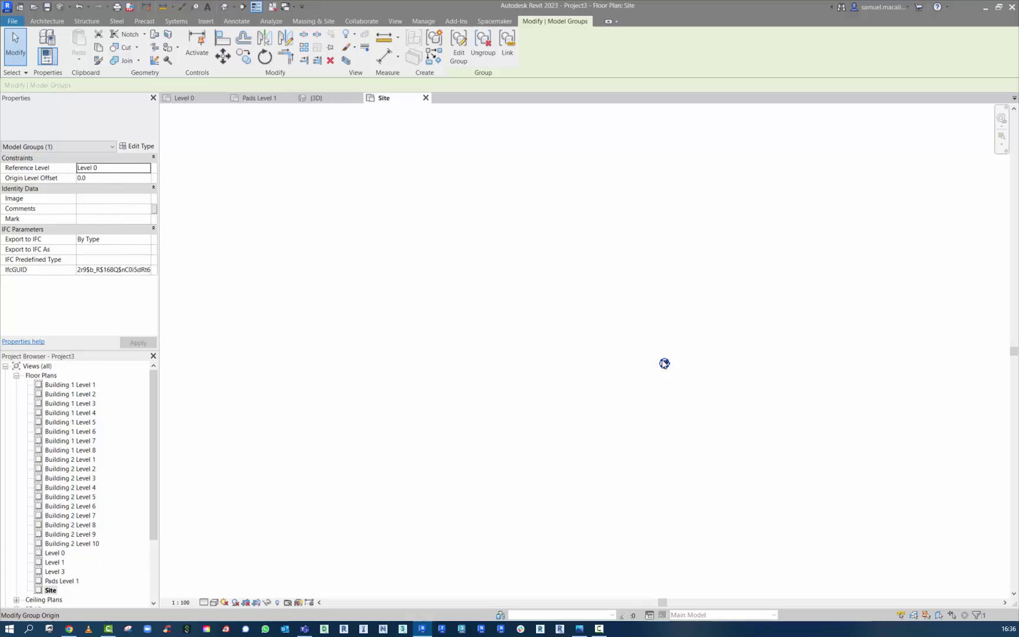
pyautogui.scroll(-3, 678, 368)
pyautogui.scroll(8, 684, 356)
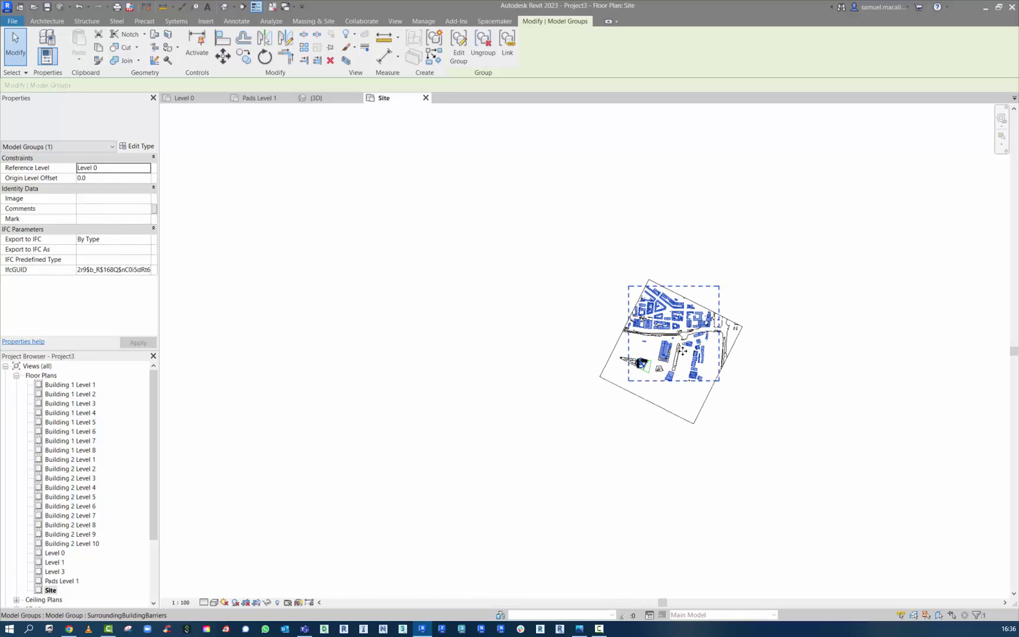
pyautogui.scroll(3, 613, 383)
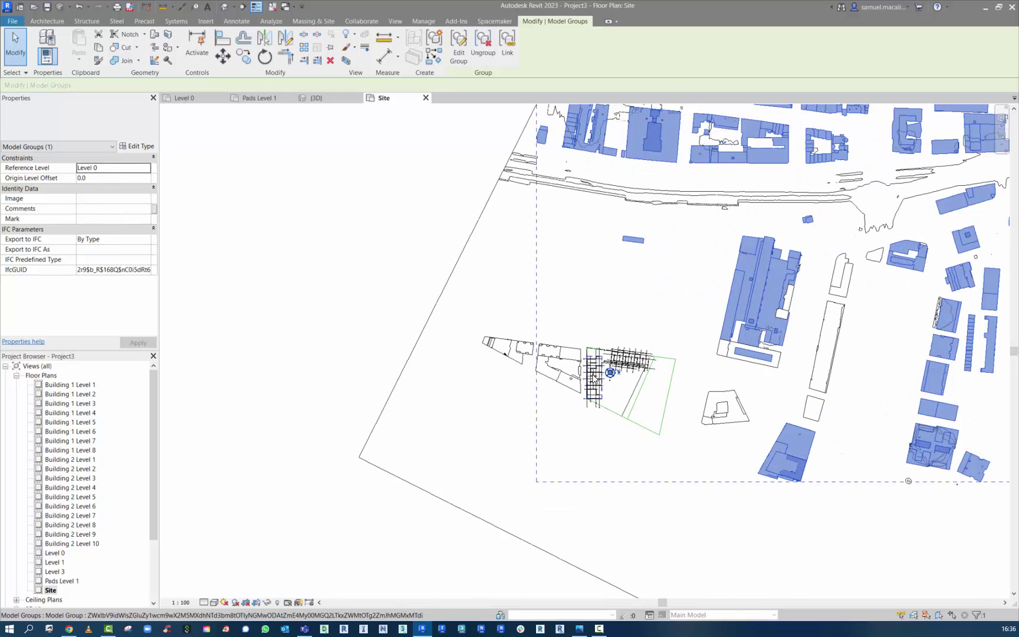
pyautogui.click(326, 286)
pyautogui.scroll(3, 631, 393)
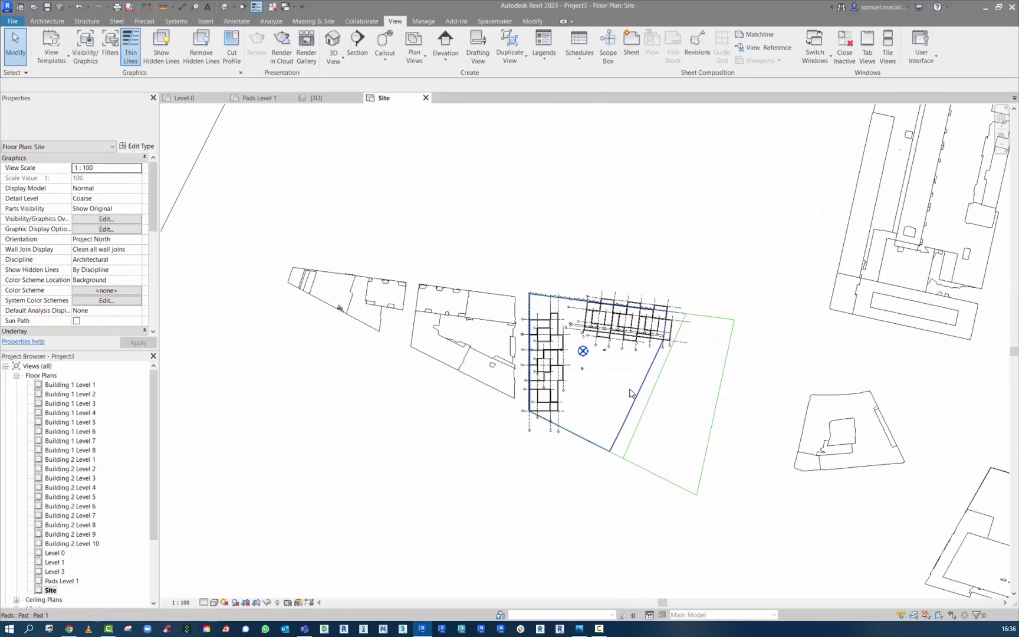
# Select the Project Base Point to read N/S 5751415376.2, E/W 600716697.5, 333.28°.
pyautogui.click(583, 354)
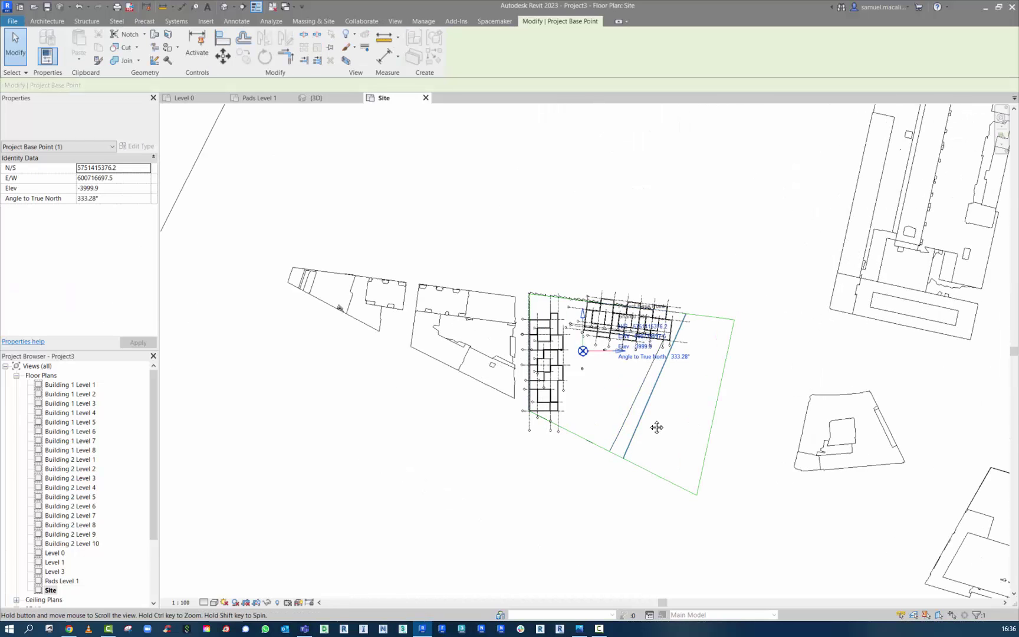
pyautogui.moveTo(656, 427); pyautogui.dragTo(673, 489, button='middle')
pyautogui.scroll(5, 599, 426)
pyautogui.scroll(3, 599, 426)
pyautogui.scroll(3, 586, 485)
pyautogui.moveTo(586, 485); pyautogui.dragTo(625, 511, button='middle')
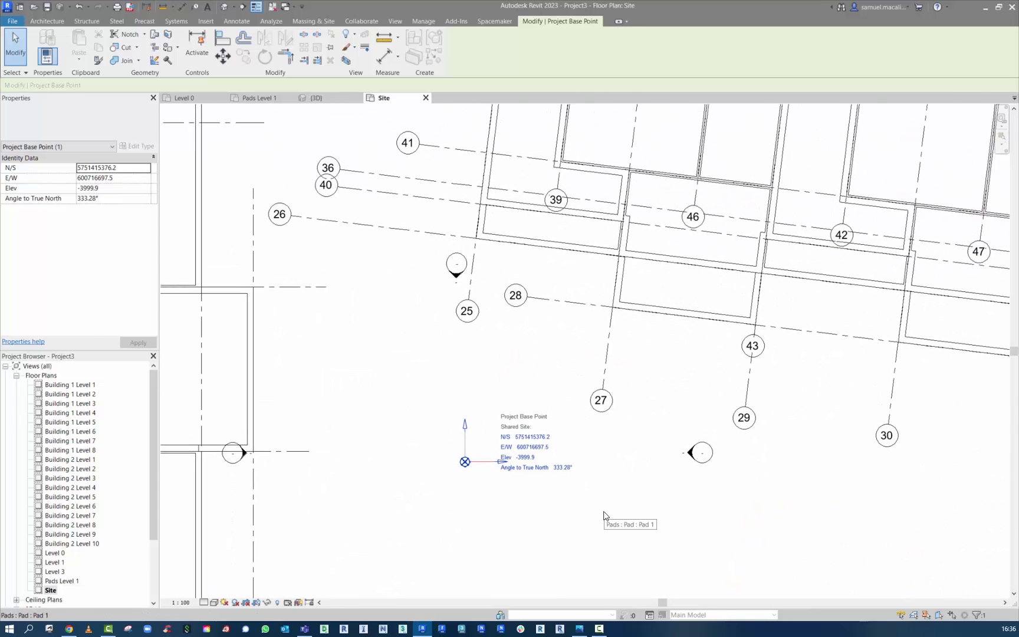
# Select the pad, then open the Building 1 Level 1 floor plan.
pyautogui.click(605, 513)
pyautogui.click(85, 385)
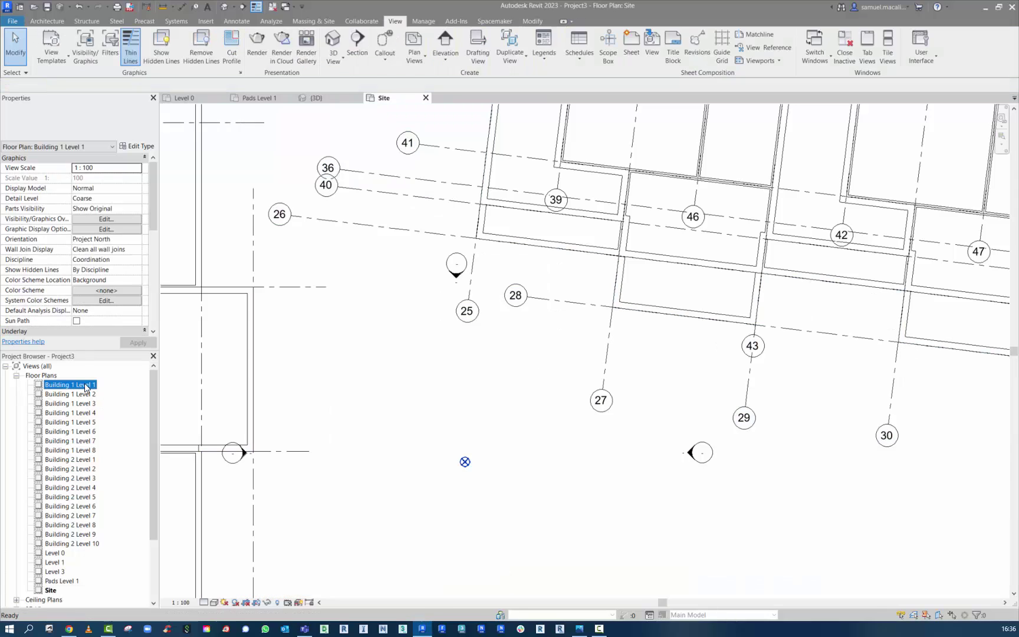
pyautogui.doubleClick(86, 385)
# Select the pad and topography to check their level and material, centring the buildings.
pyautogui.click(464, 387)
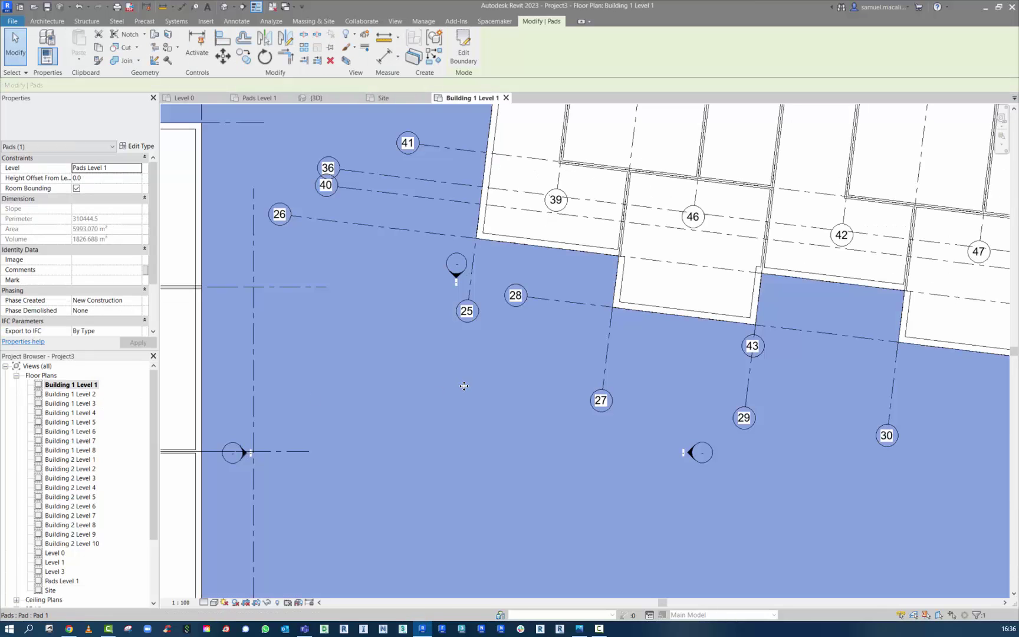
pyautogui.scroll(-6, 409, 402)
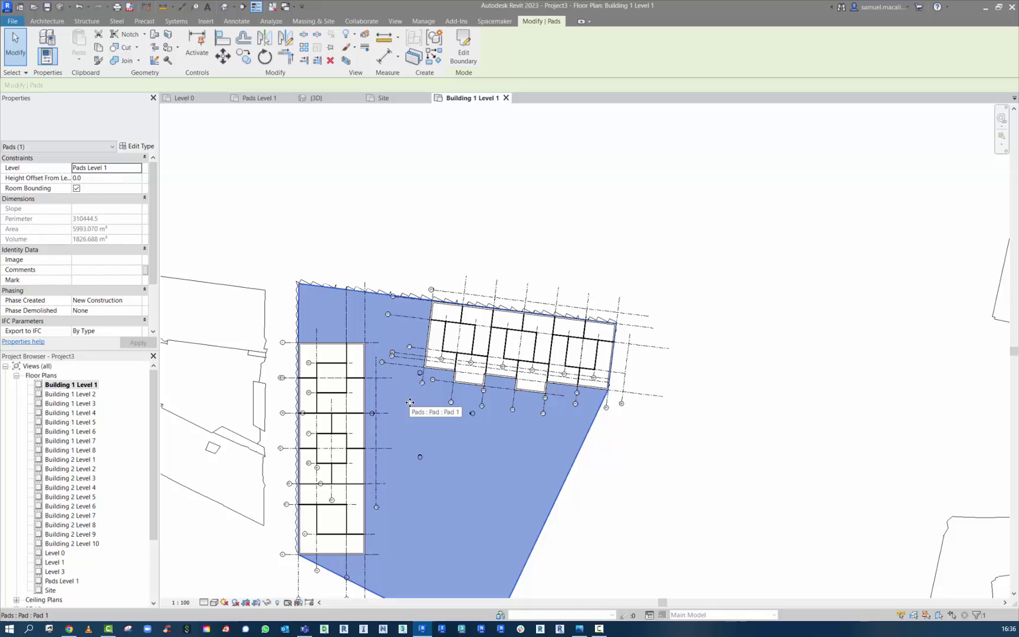
pyautogui.click(461, 236)
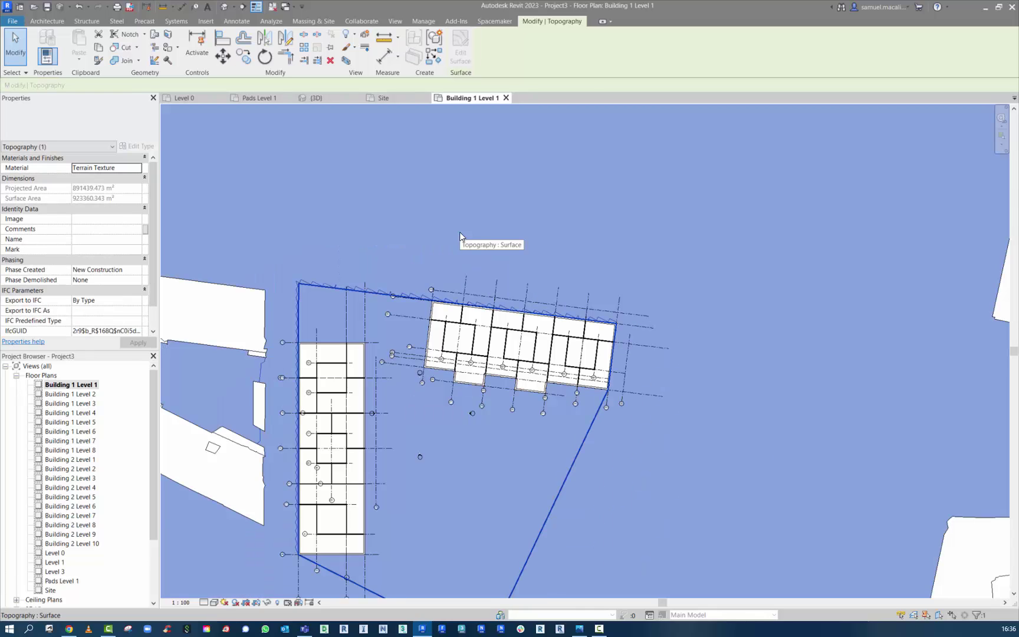
pyautogui.scroll(-3, 460, 237)
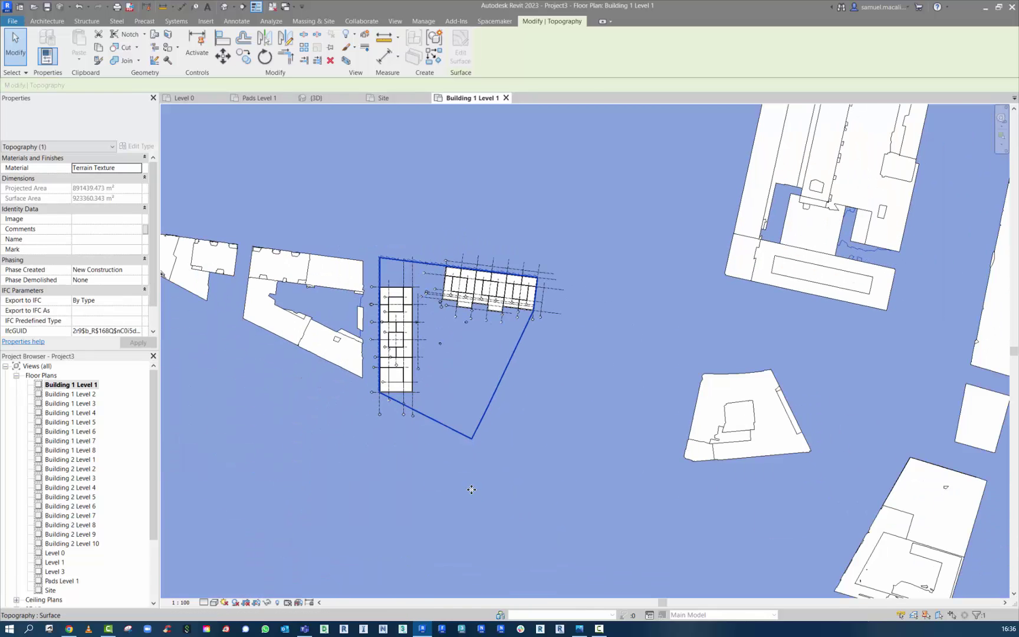
pyautogui.moveTo(471, 490); pyautogui.dragTo(641, 504, button='middle')
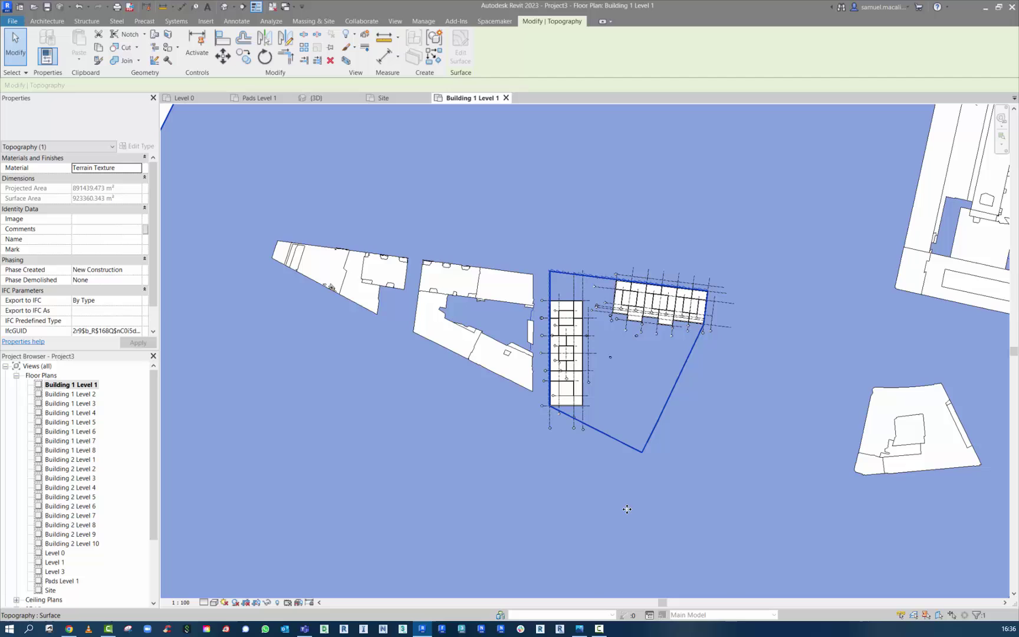
pyautogui.click(601, 629)
pyautogui.click(510, 317)
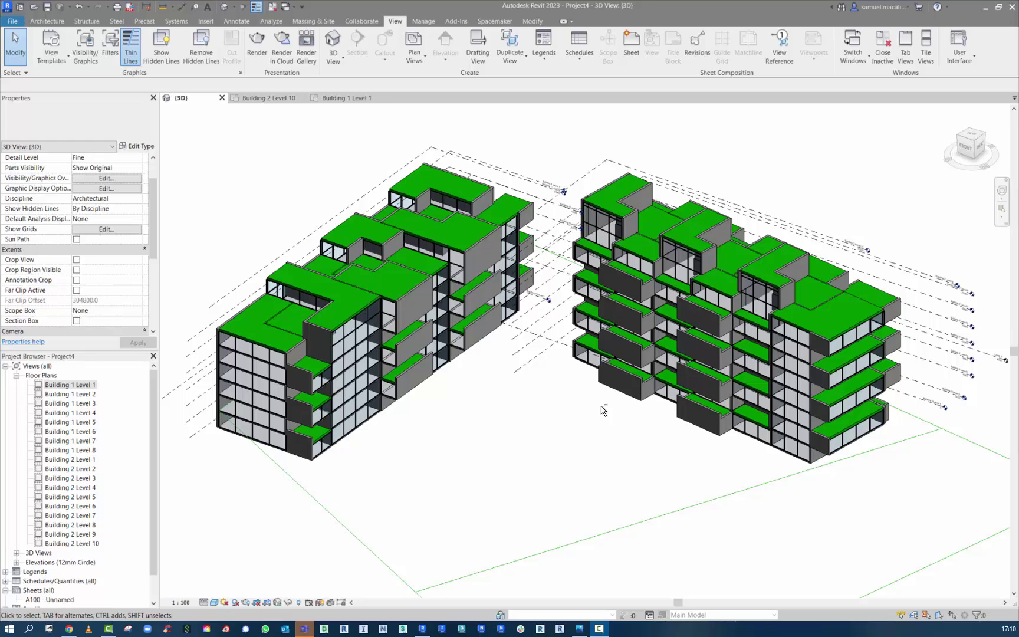
pyautogui.moveTo(549, 409)
pyautogui.keyDown('shift'); pyautogui.mouseDown(button='middle')
pyautogui.moveTo(560, 413)
pyautogui.moveTo(462, 416)
pyautogui.moveTo(338, 379)
pyautogui.moveTo(769, 414)
pyautogui.moveTo(548, 407)
pyautogui.mouseUp(button='middle'); pyautogui.keyUp('shift')
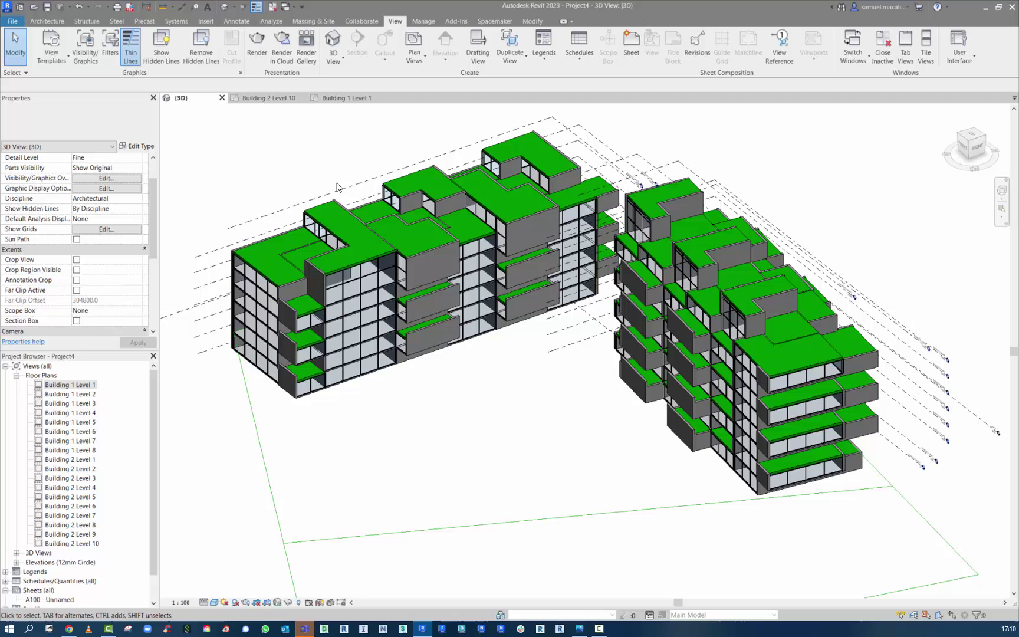
# Compare the Building 1 Level 1 plan with the 3D view, ending on the plan.
pyautogui.click(339, 99)
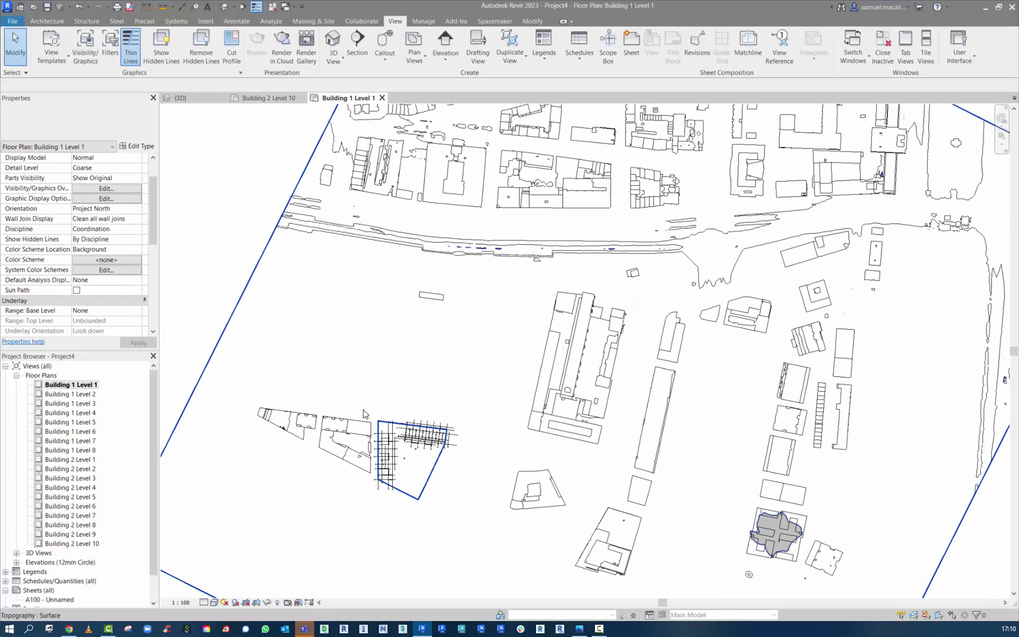
pyautogui.scroll(6, 363, 413)
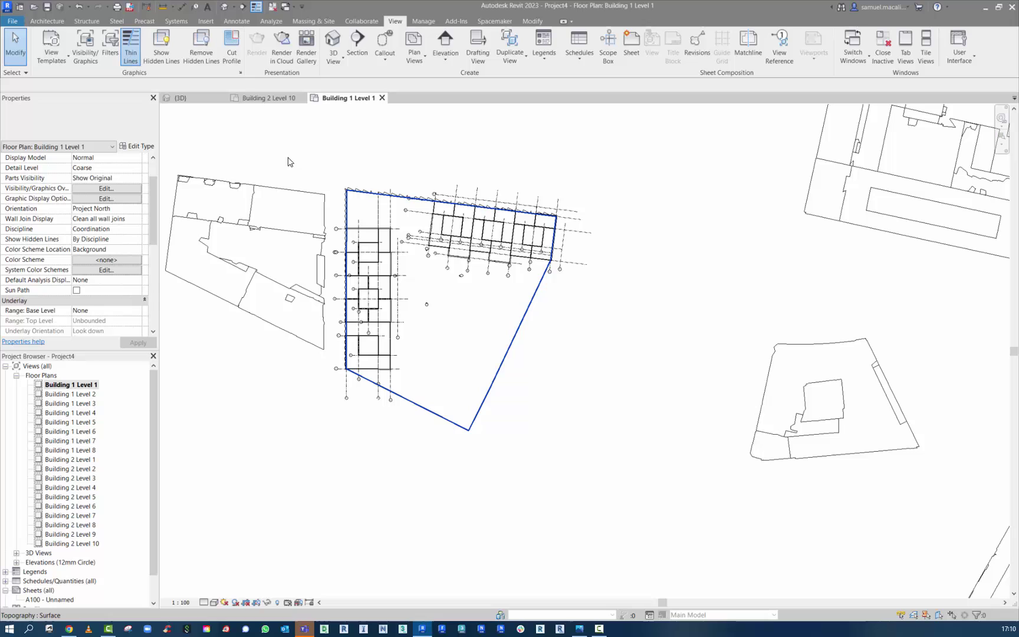
pyautogui.click(224, 6)
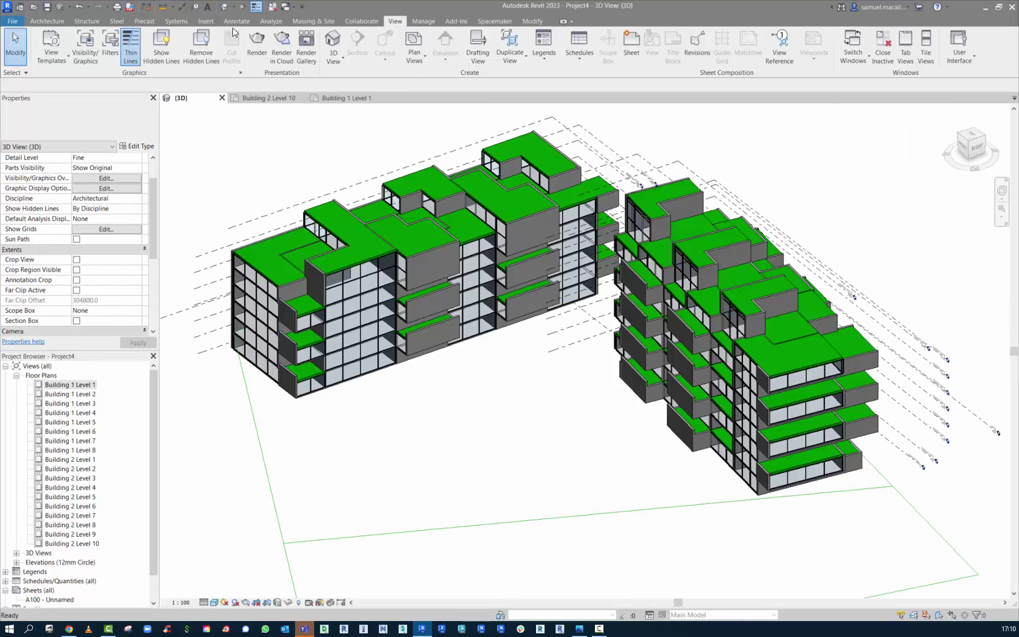
pyautogui.click(341, 98)
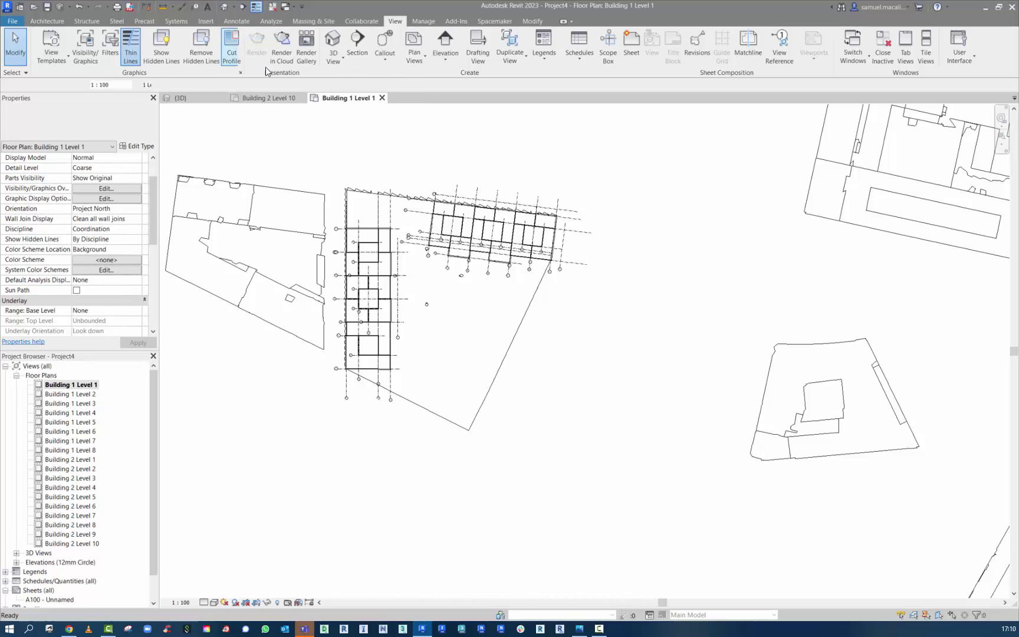
# Place a perspective camera with its eye point south of the buildings, aimed at them.
pyautogui.click(342, 59)
pyautogui.click(354, 89)
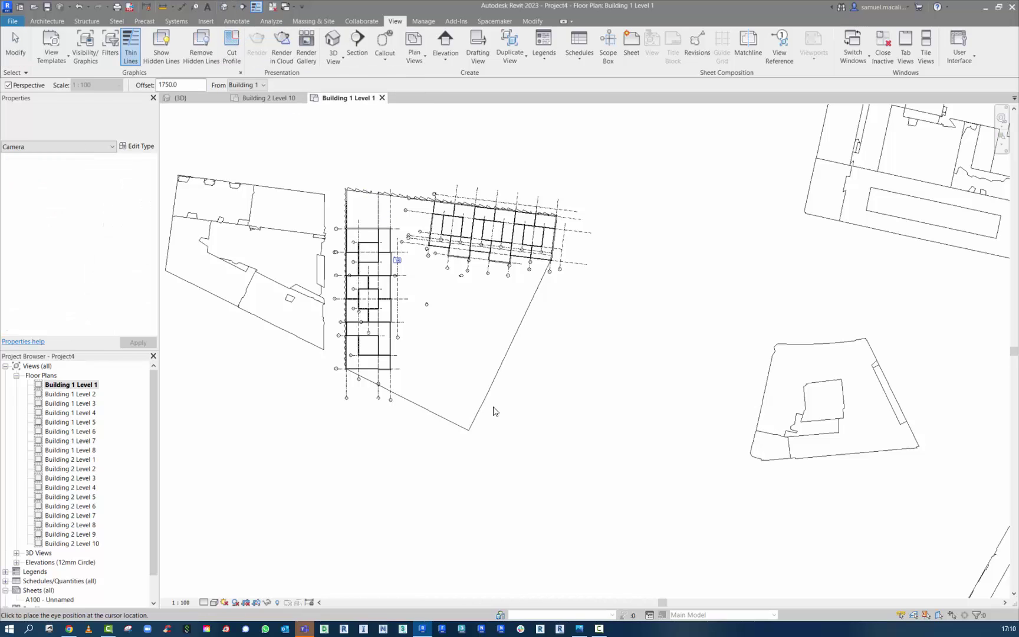
pyautogui.click(477, 503)
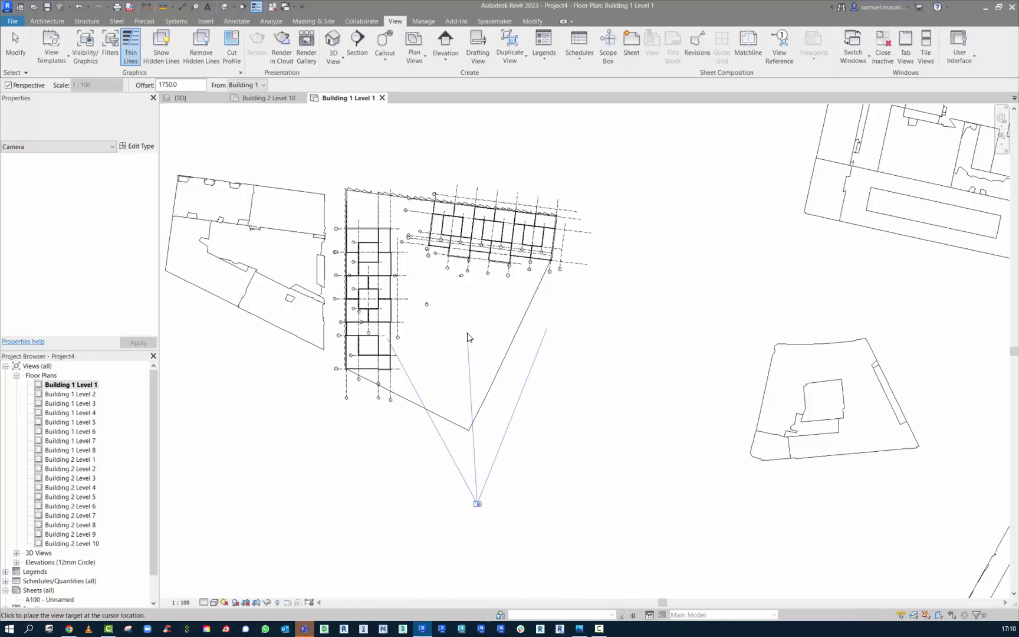
pyautogui.click(382, 152)
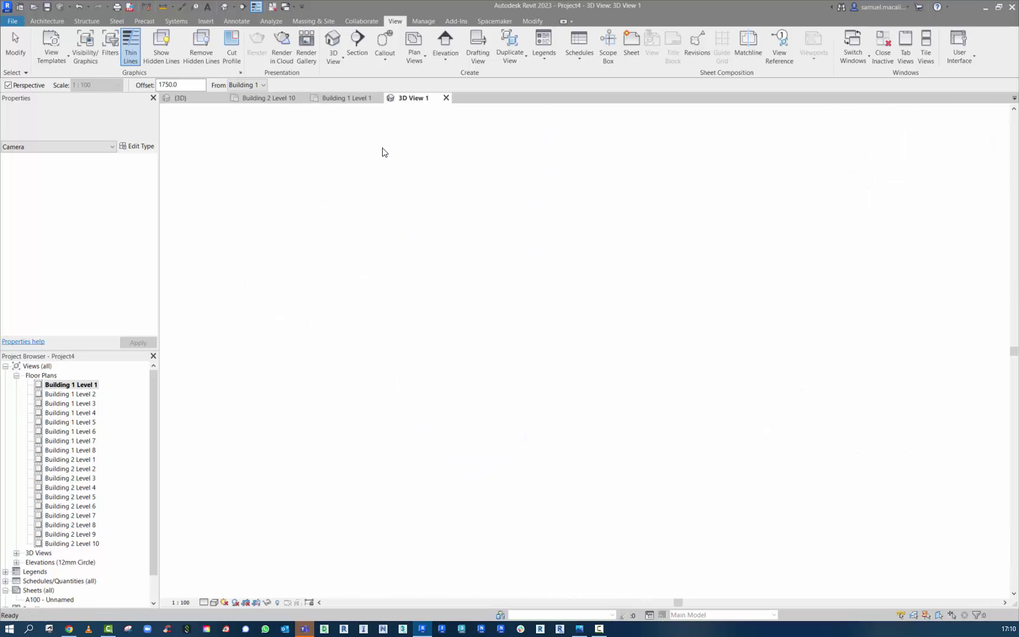
# Set 3D View 1 to Fine detail level and Hidden Line visual style.
pyautogui.click(204, 602)
pyautogui.click(212, 599)
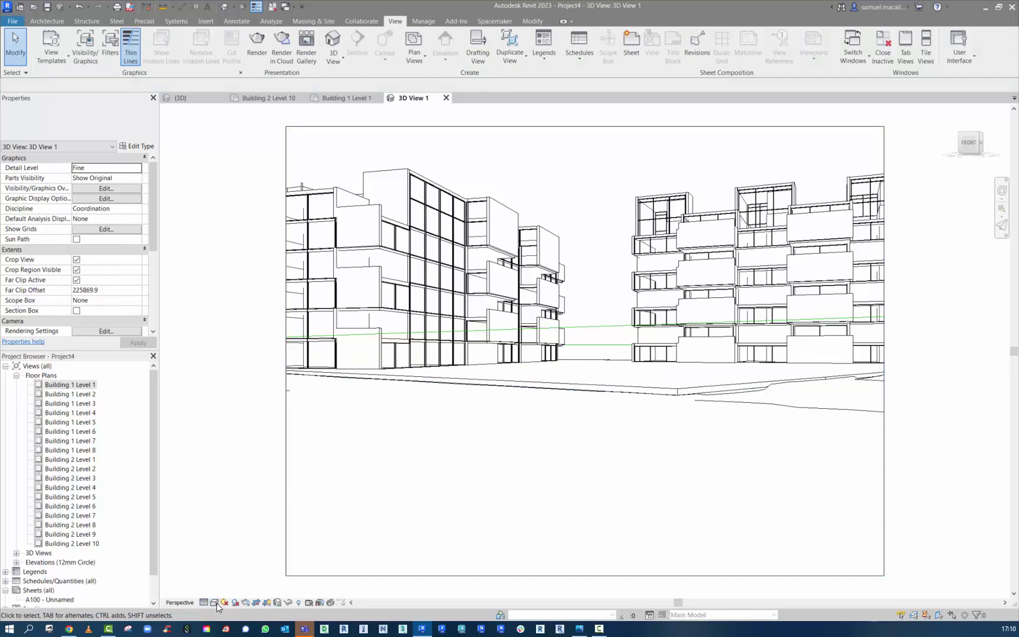
pyautogui.click(214, 602)
pyautogui.click(247, 558)
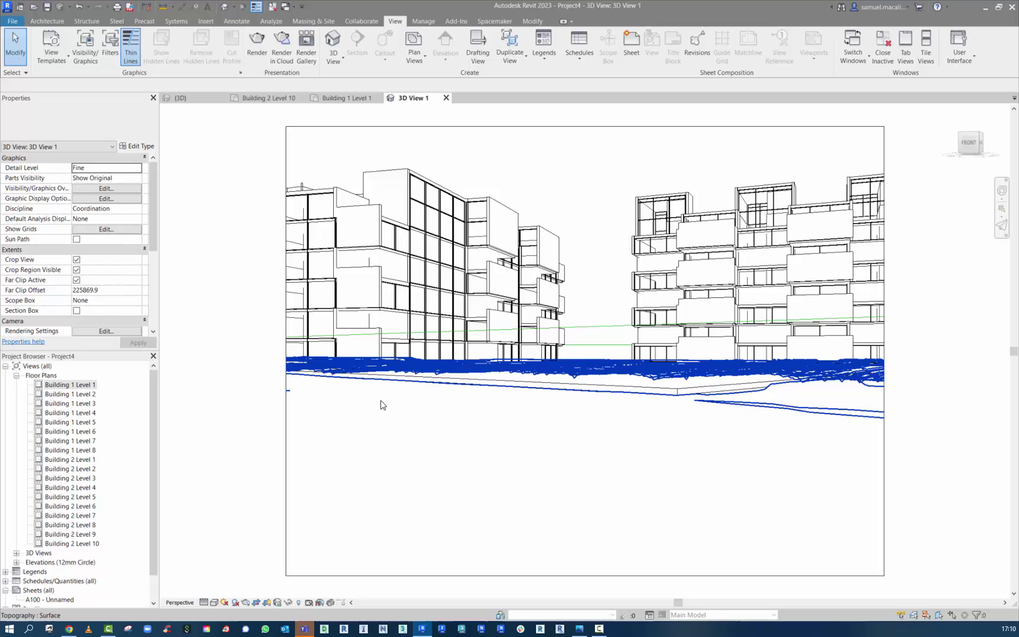
pyautogui.scroll(-2, 382, 405)
# Enlarge the crop frame to include the roofs and the tall left tower, then zoom to fit.
pyautogui.click(531, 531)
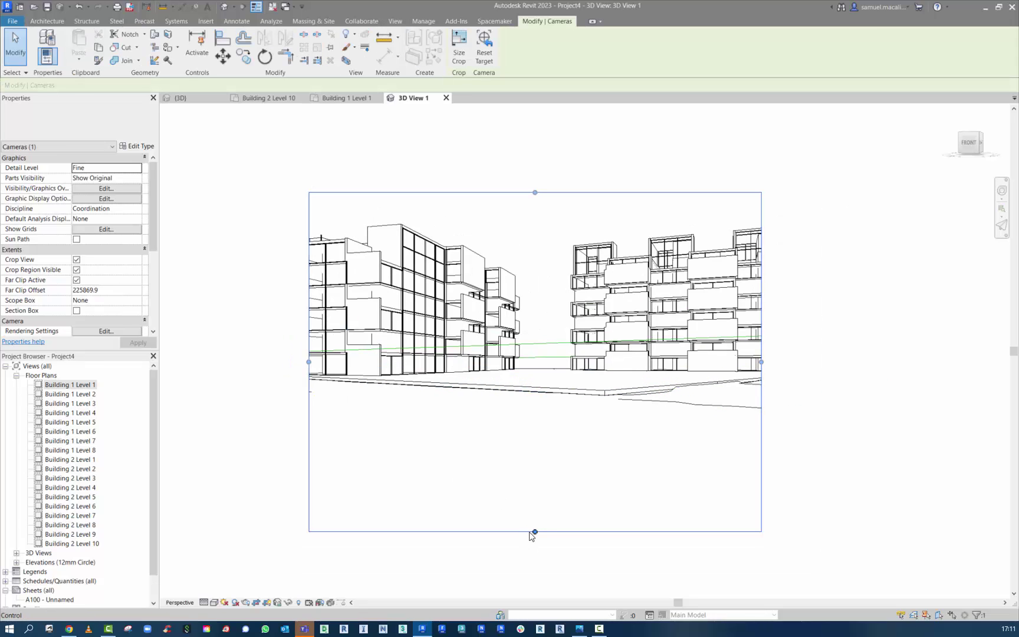
pyautogui.moveTo(533, 532); pyautogui.dragTo(538, 388)
pyautogui.moveTo(309, 290); pyautogui.dragTo(165, 295)
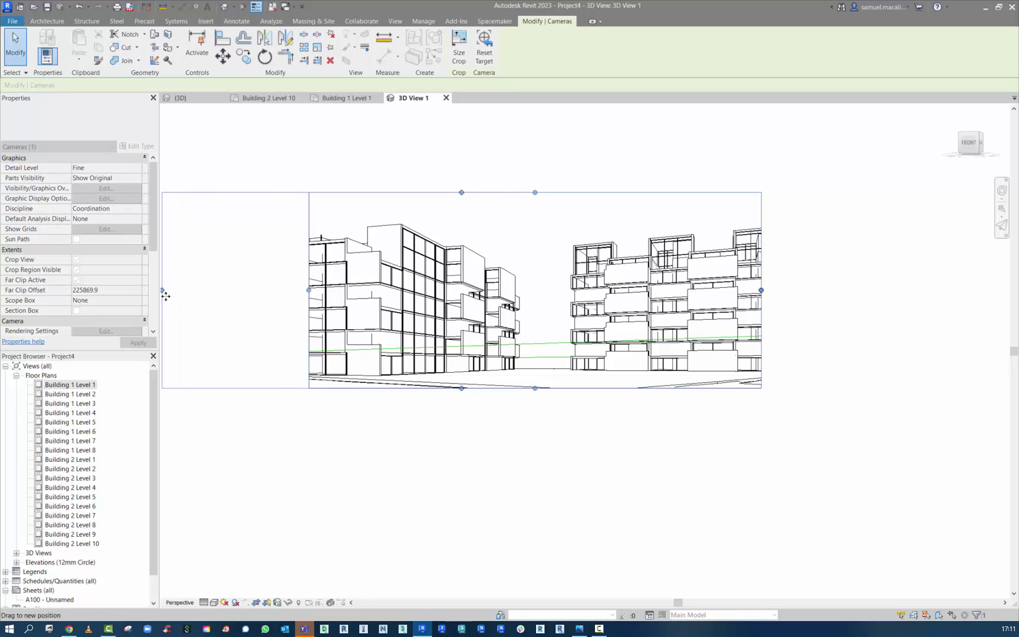
pyautogui.scroll(-2, 496, 400)
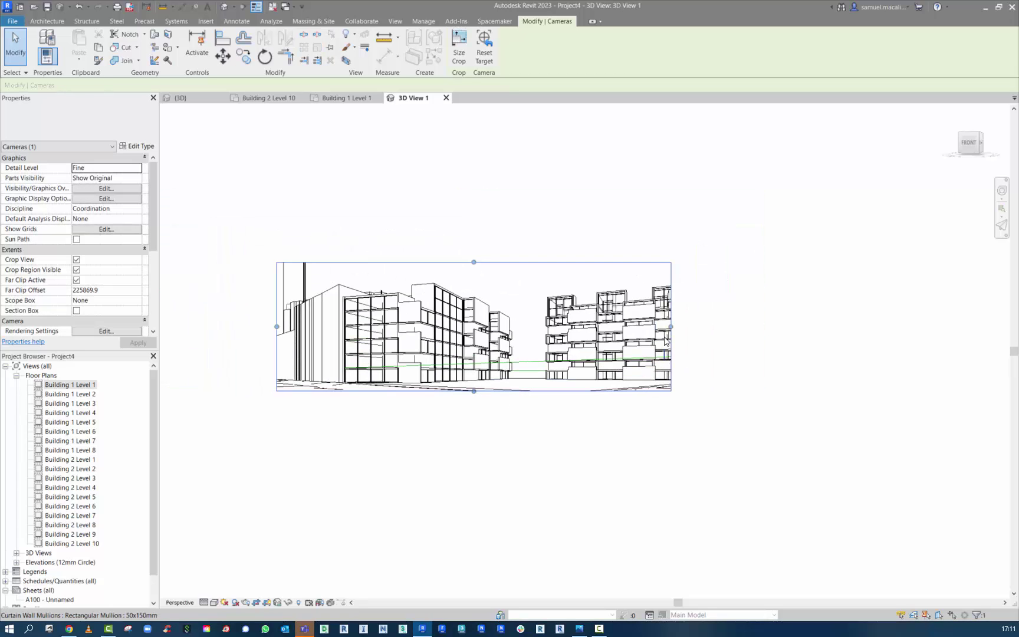
pyautogui.moveTo(671, 329); pyautogui.dragTo(758, 326)
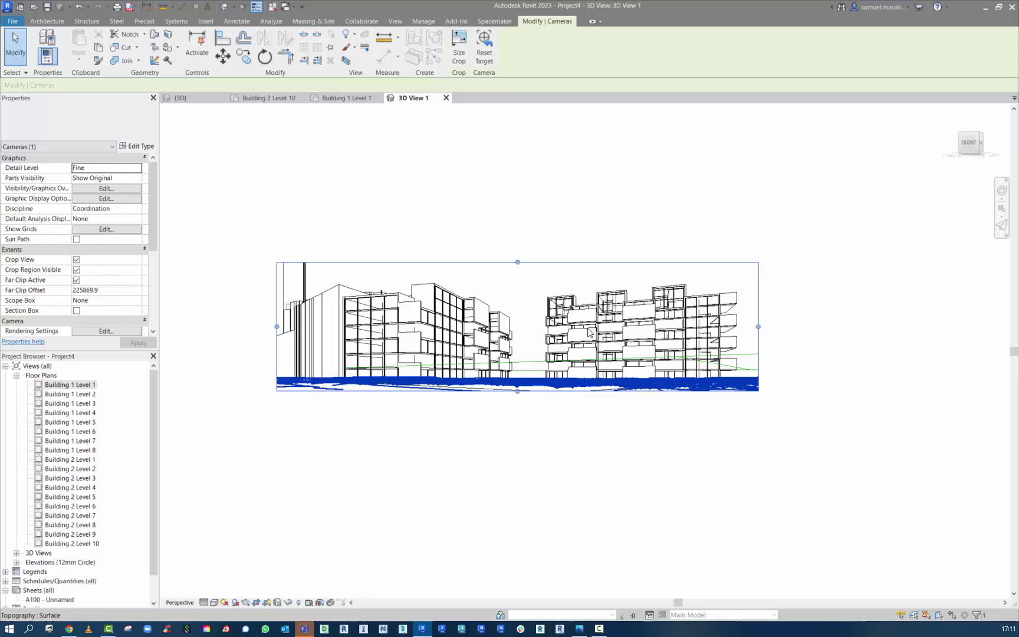
pyautogui.moveTo(517, 391); pyautogui.dragTo(517, 407)
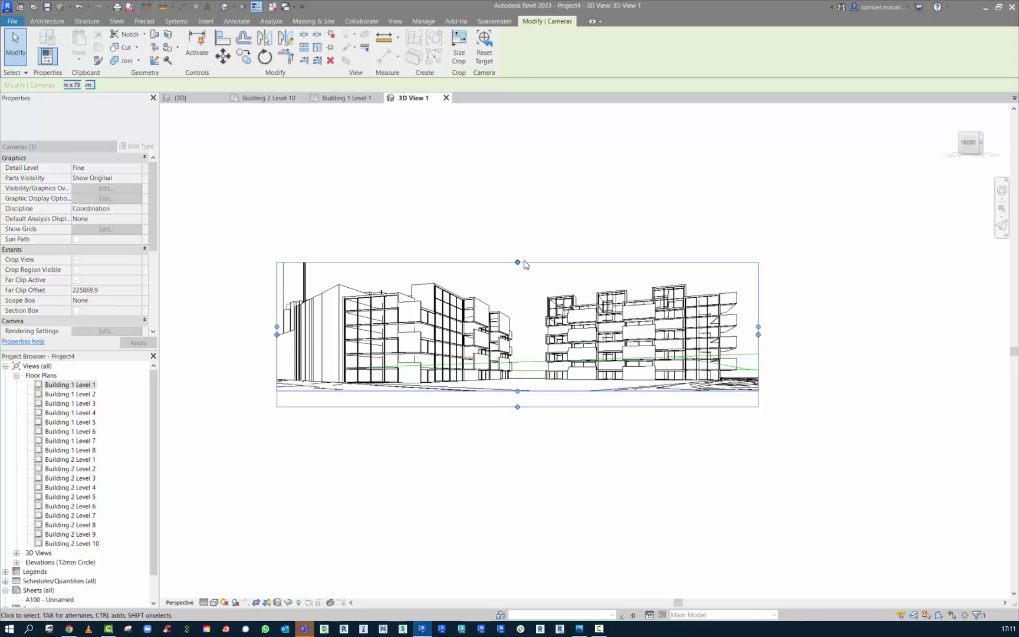
pyautogui.moveTo(517, 262); pyautogui.dragTo(517, 166)
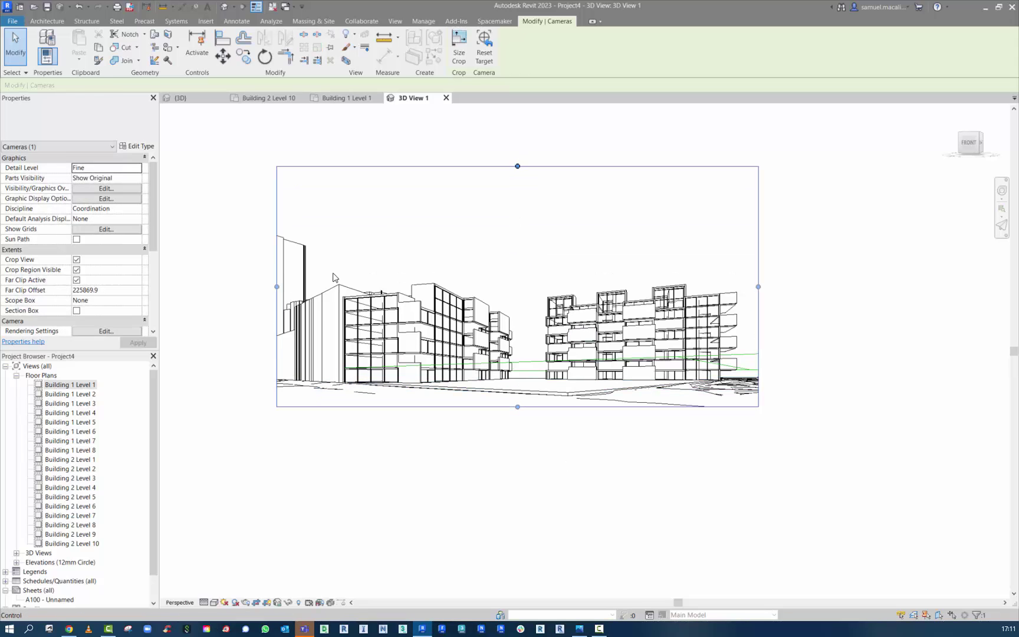
pyautogui.moveTo(276, 288); pyautogui.dragTo(185, 289)
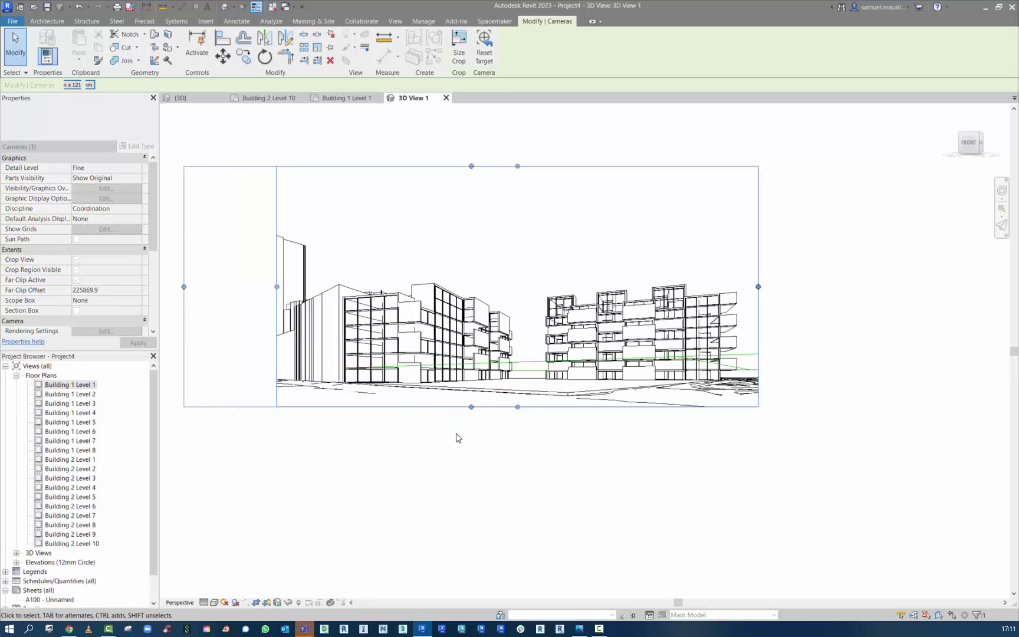
pyautogui.press('z')
pyautogui.press('f')
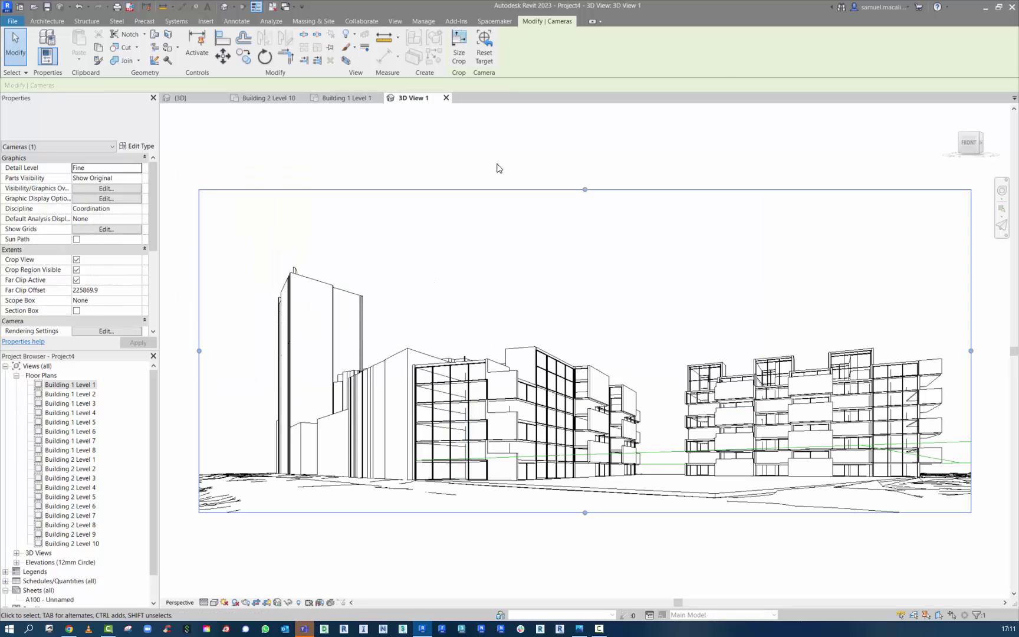
pyautogui.press('Escape')
# In Graphic Display Options, turn on anti-aliasing, ambient shadows and cast shadows, and apply them.
pyautogui.click(214, 603)
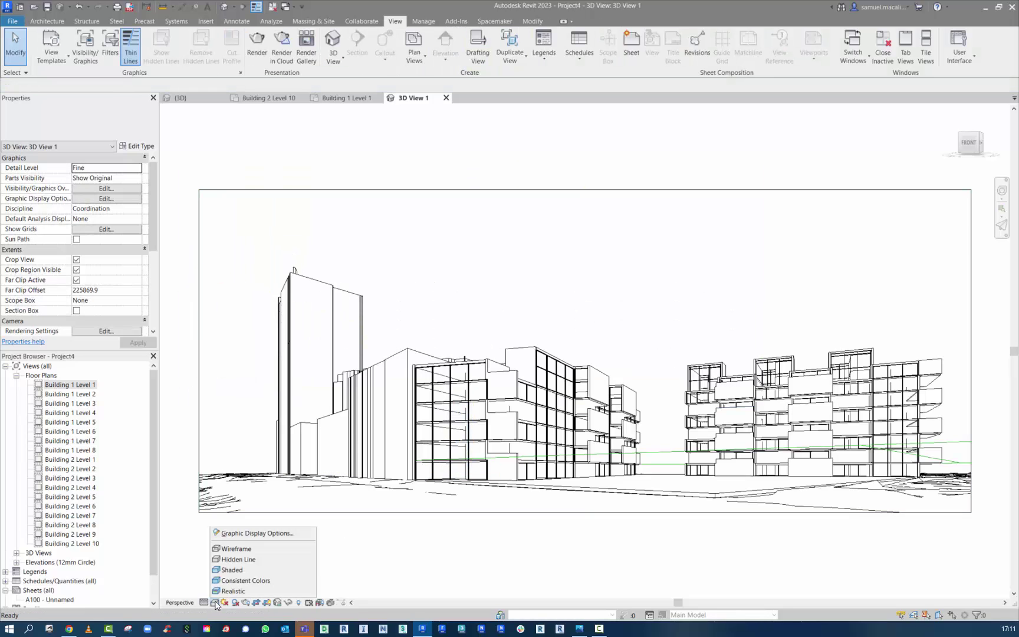
pyautogui.click(226, 533)
pyautogui.click(487, 260)
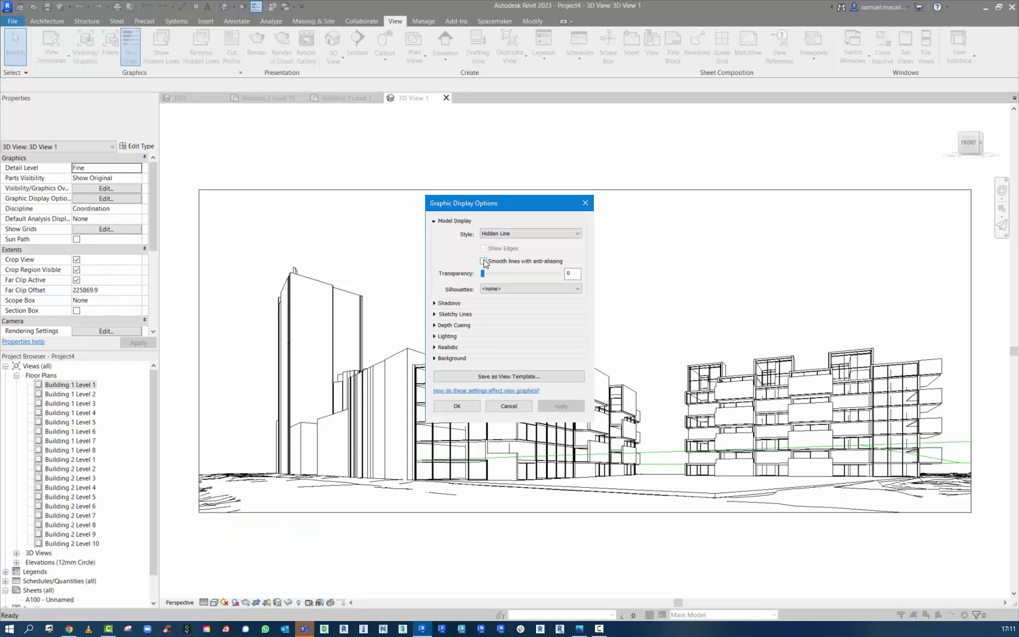
pyautogui.click(440, 303)
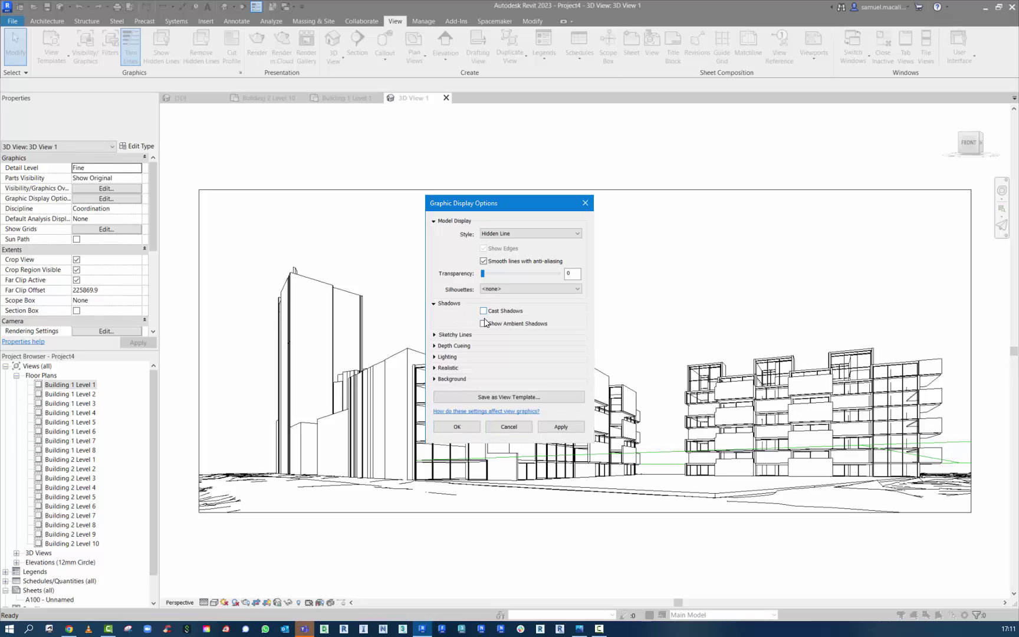
pyautogui.click(560, 426)
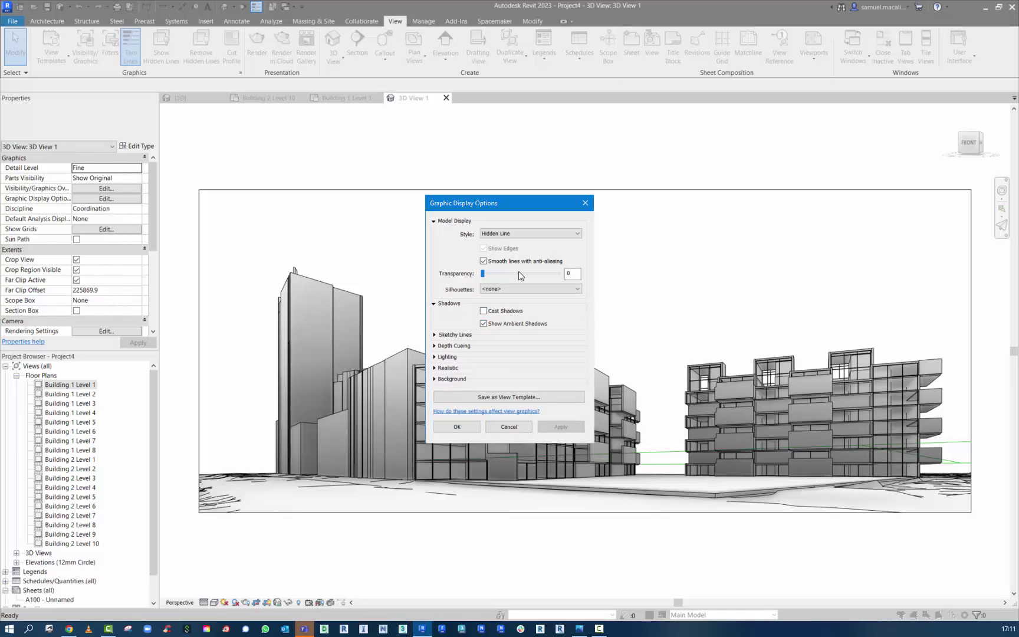
pyautogui.moveTo(503, 209); pyautogui.dragTo(269, 123)
pyautogui.click(250, 224)
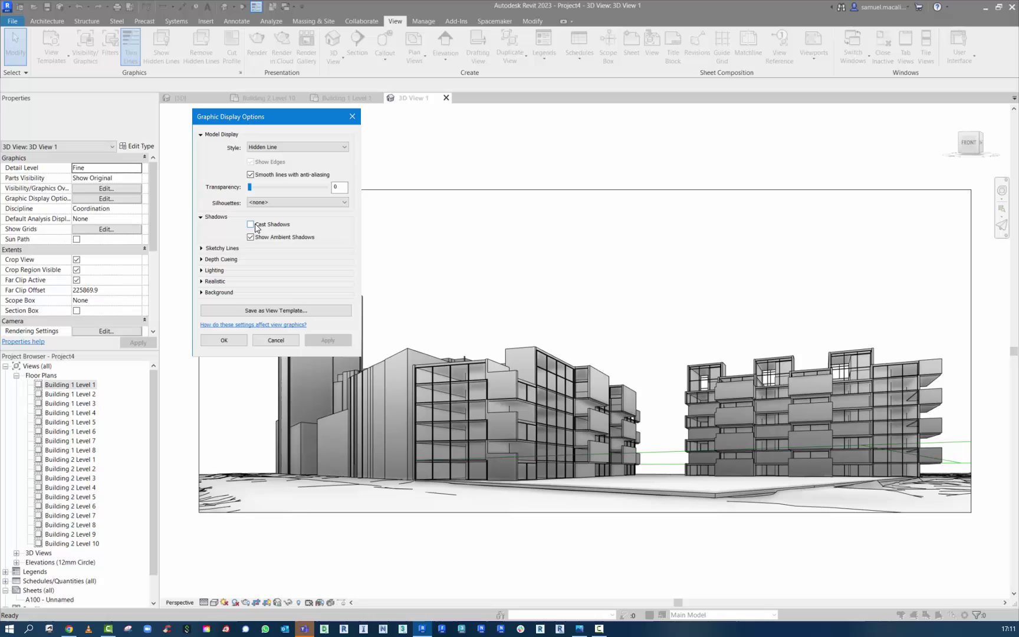
pyautogui.click(306, 342)
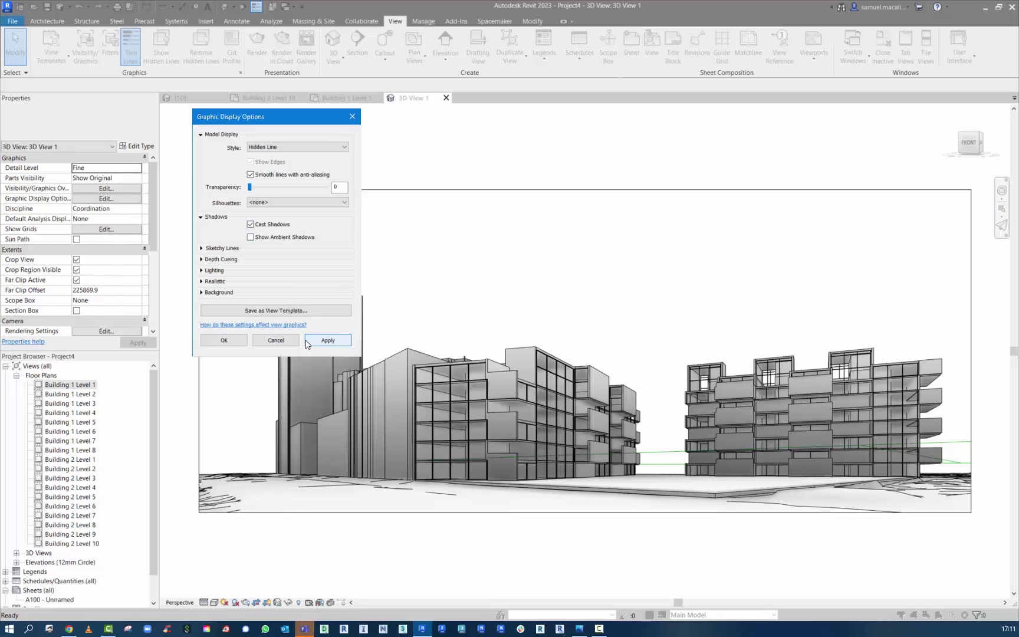
# Set the view background to Gradient and confirm the display settings.
pyautogui.click(207, 293)
pyautogui.click(263, 308)
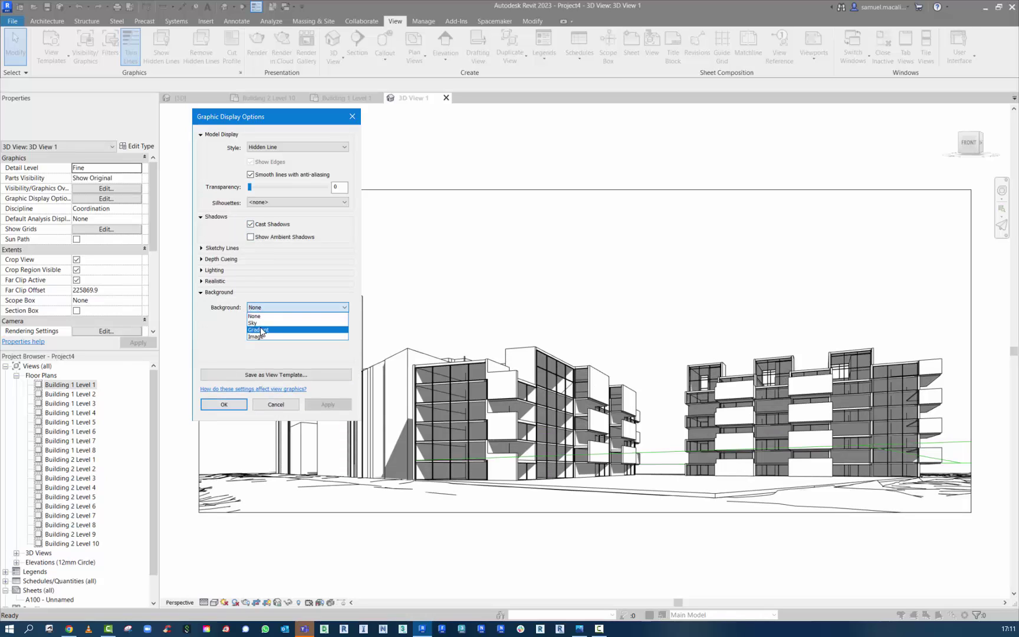
pyautogui.click(259, 331)
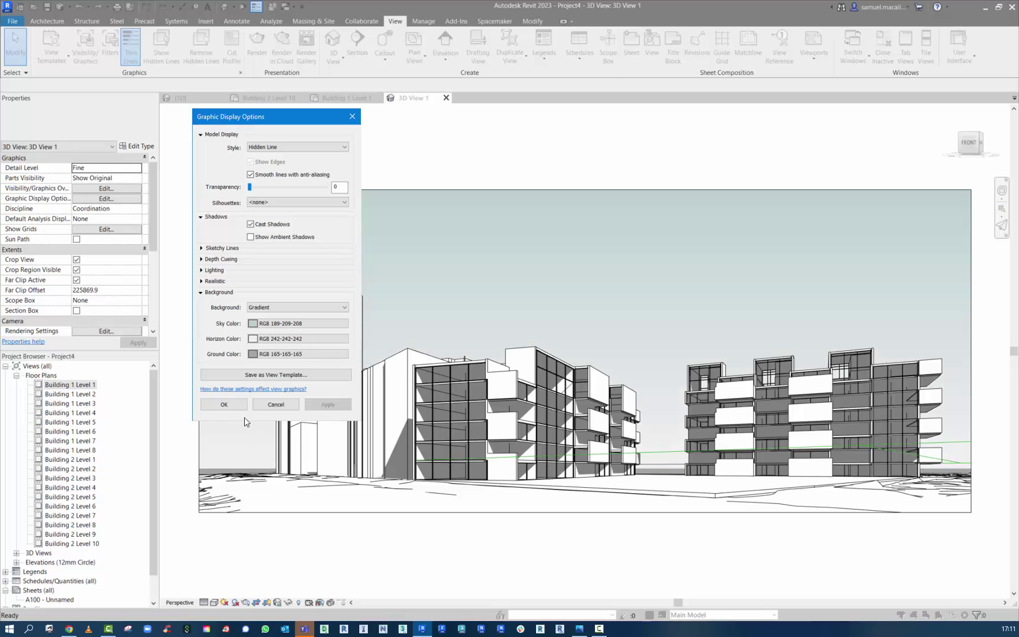
pyautogui.click(230, 406)
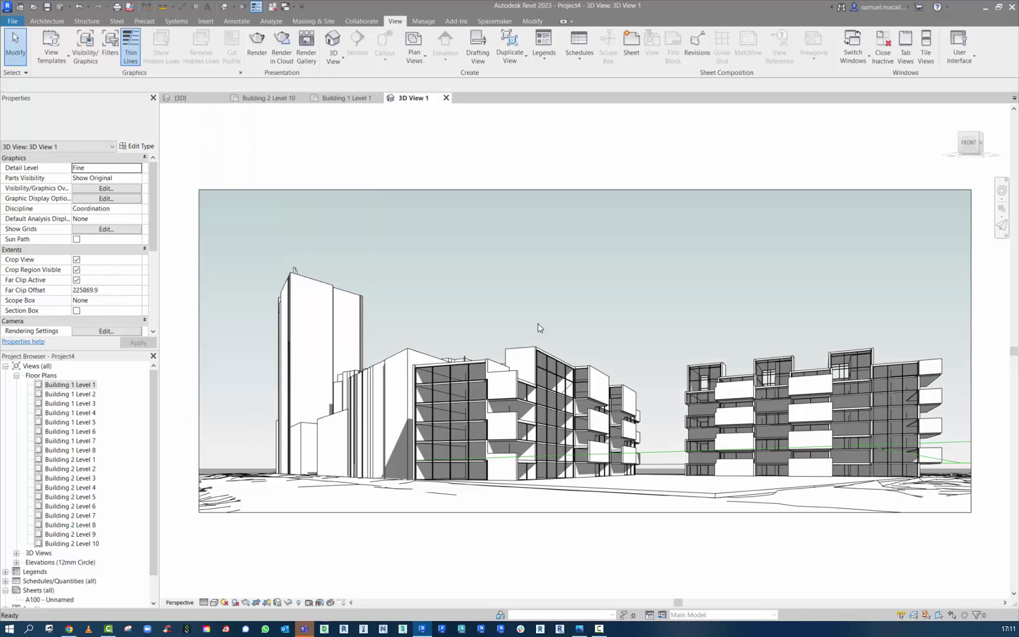
# Pull the camera crop region's left edge inward.
pyautogui.click(199, 347)
pyautogui.moveTo(199, 351); pyautogui.dragTo(245, 351)
pyautogui.click(322, 566)
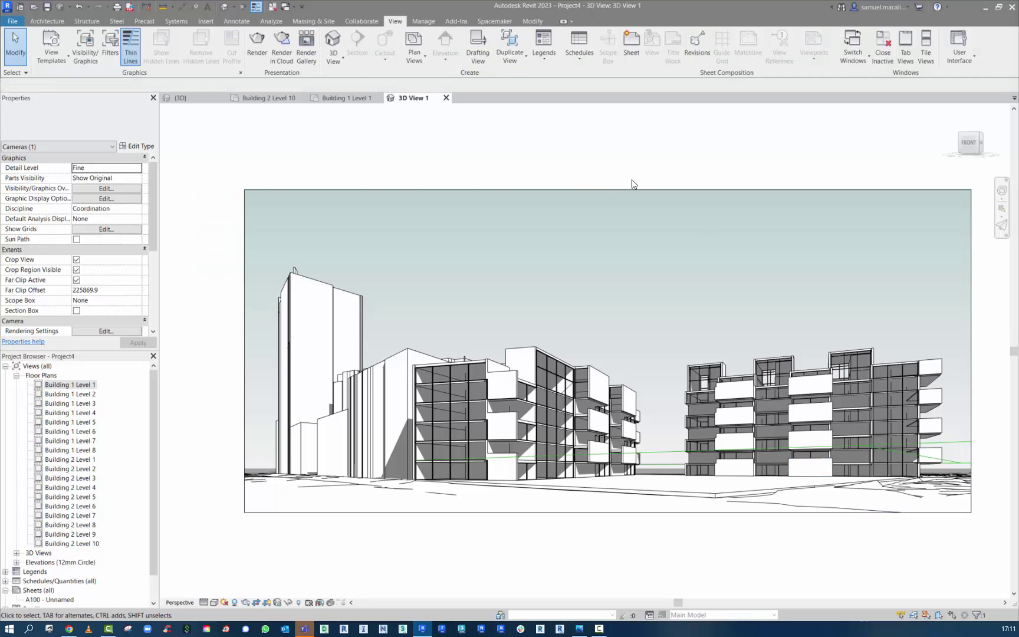
# Raise the crop's top edge to reveal more gradient sky above the buildings.
pyautogui.click(613, 190)
pyautogui.moveTo(613, 192); pyautogui.dragTo(616, 148)
pyautogui.click(639, 191)
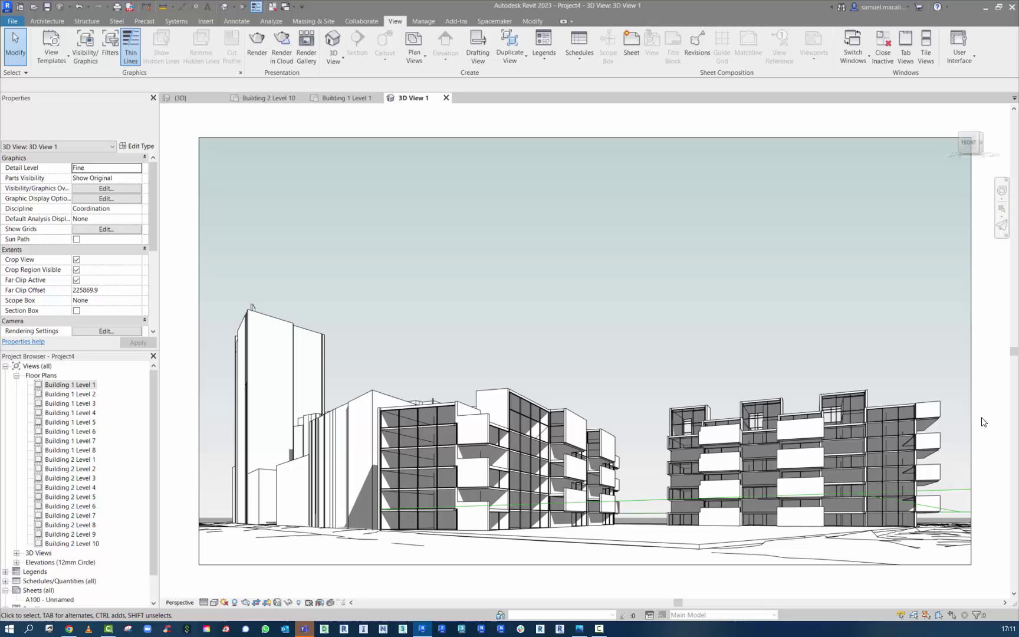
pyautogui.click(214, 602)
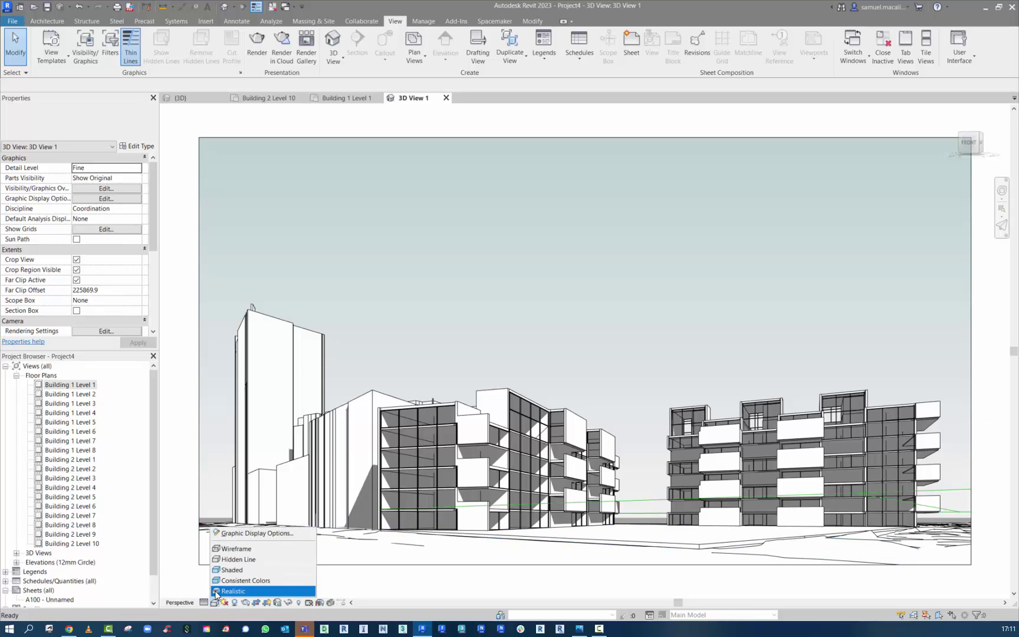